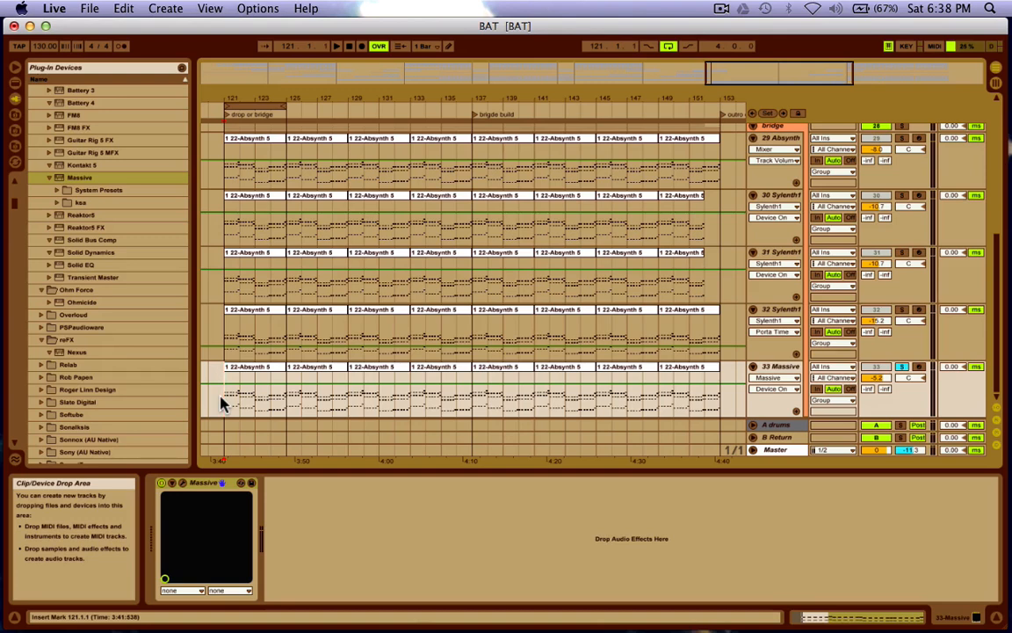
Select the 33 Massive track so that its Massive device is shown
{"action": "left_click", "coordinate": [773, 314]}
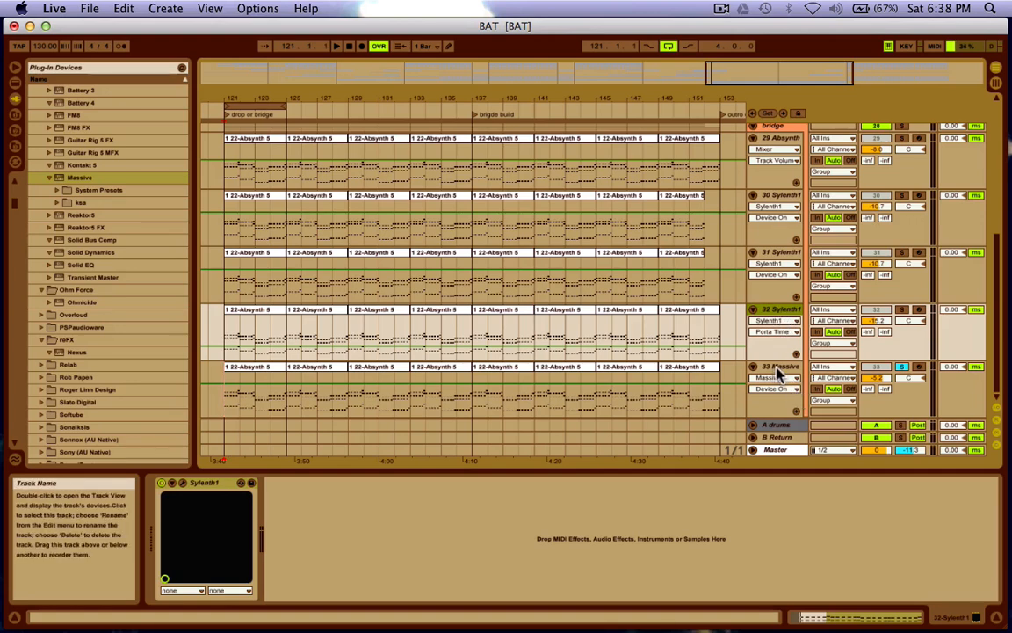
{"action": "left_click", "coordinate": [782, 314]}
{"action": "key", "text": "super+d"}
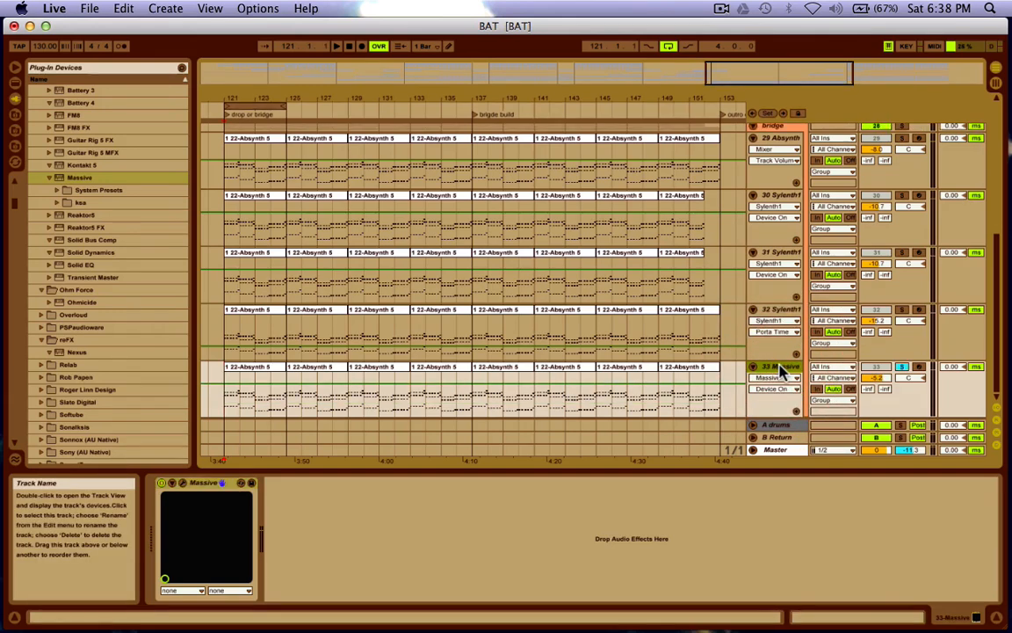
{"action": "left_click", "coordinate": [777, 367]}
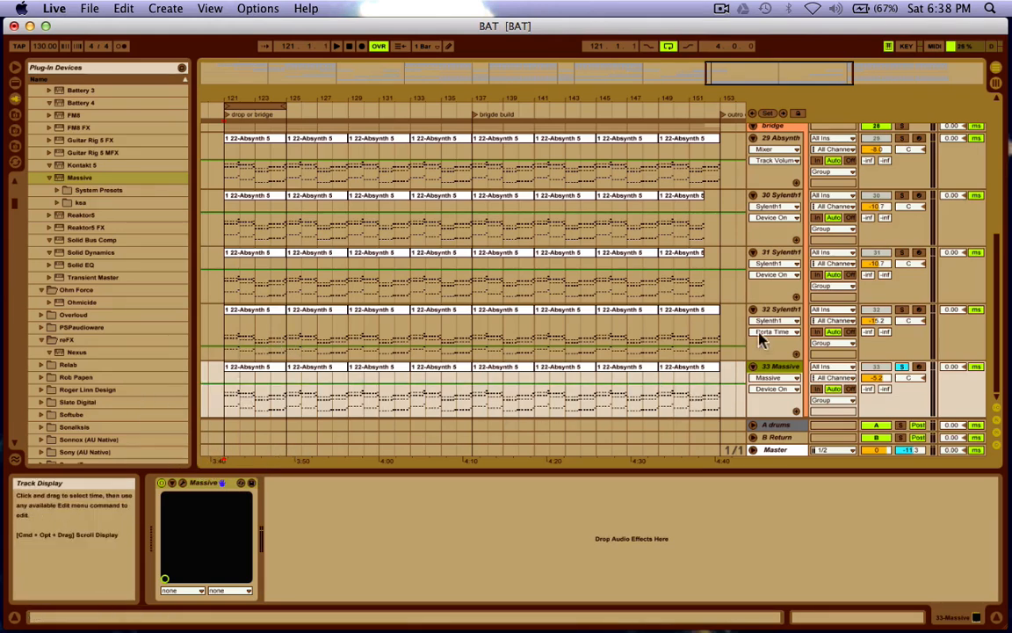
{"action": "left_click", "coordinate": [239, 485]}
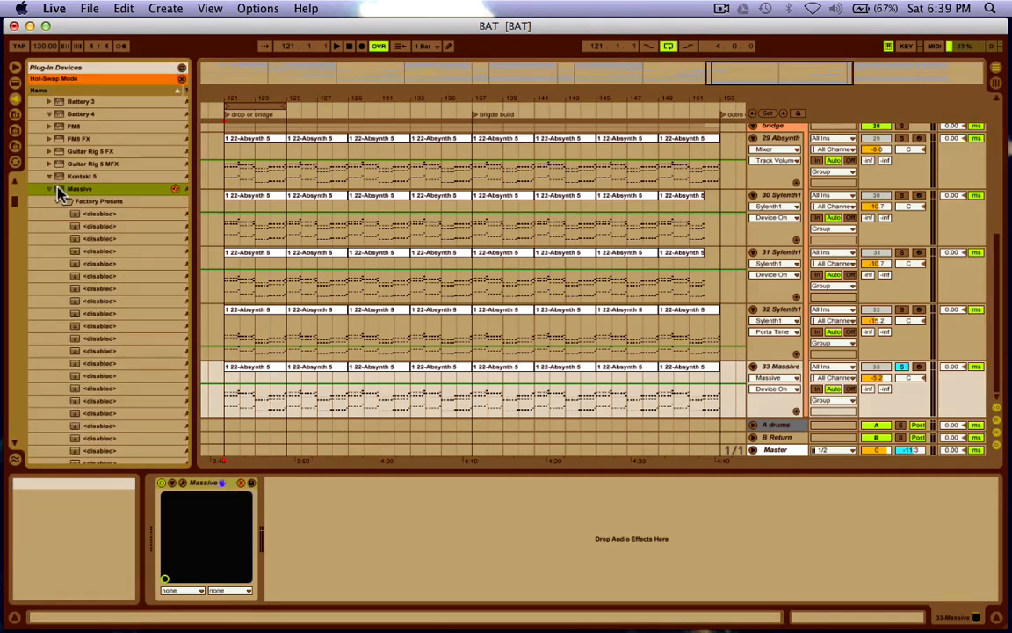
{"action": "left_click", "coordinate": [175, 192]}
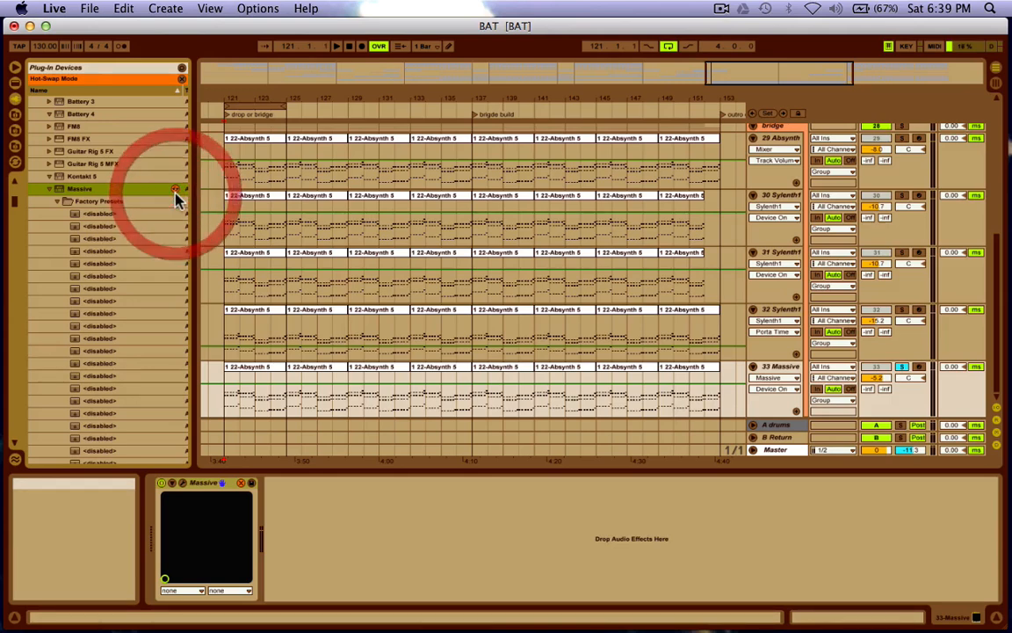
{"action": "left_click", "coordinate": [249, 483]}
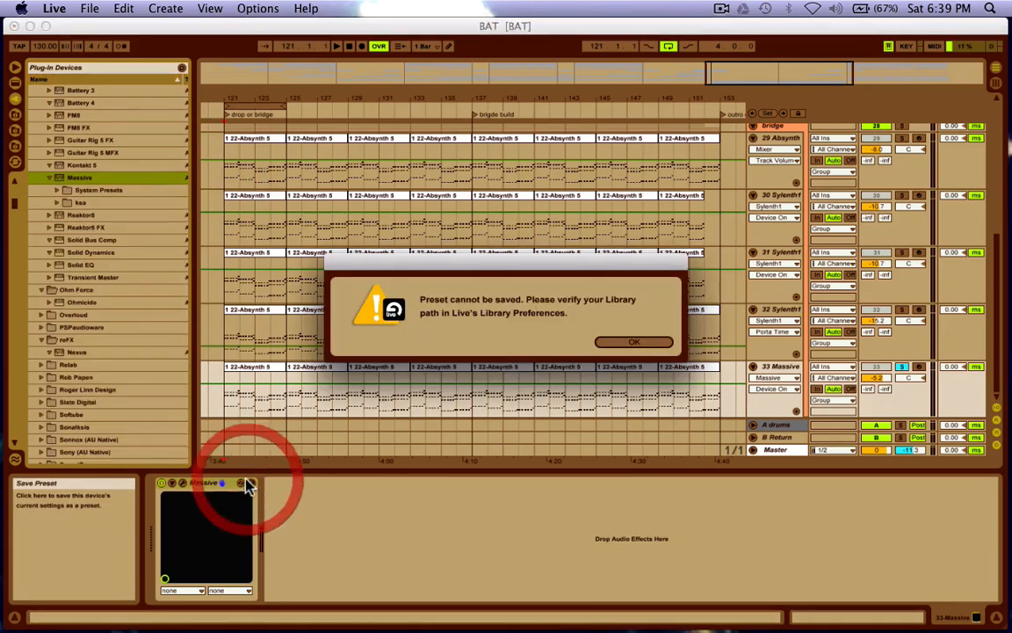
{"action": "left_click", "coordinate": [634, 342]}
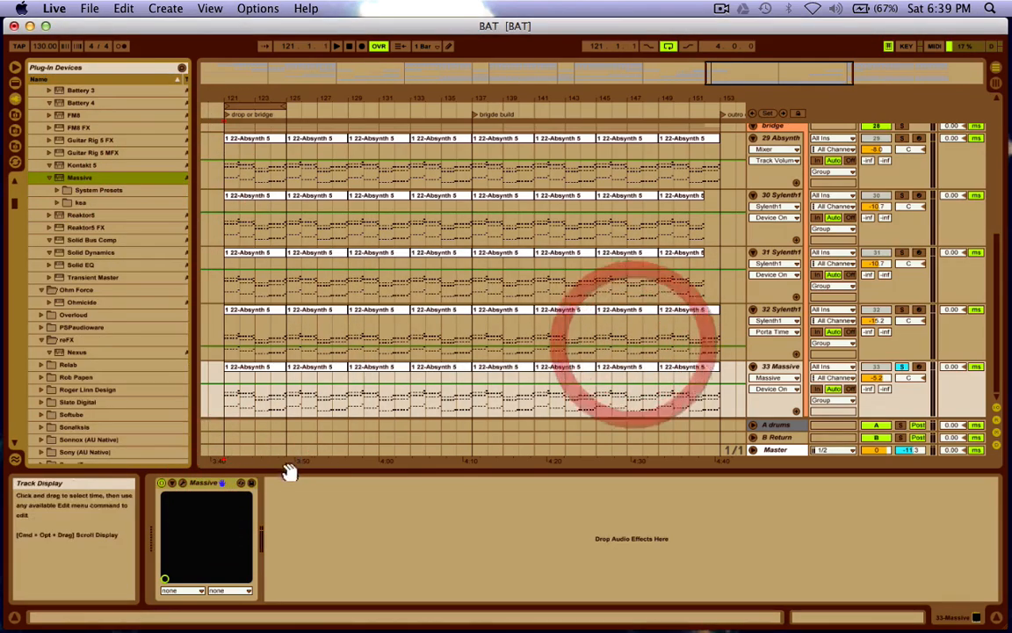
Play the 33 Massive track from bar 121 to hear its current sound
{"action": "left_click", "coordinate": [373, 502]}
{"action": "left_click", "coordinate": [227, 399]}
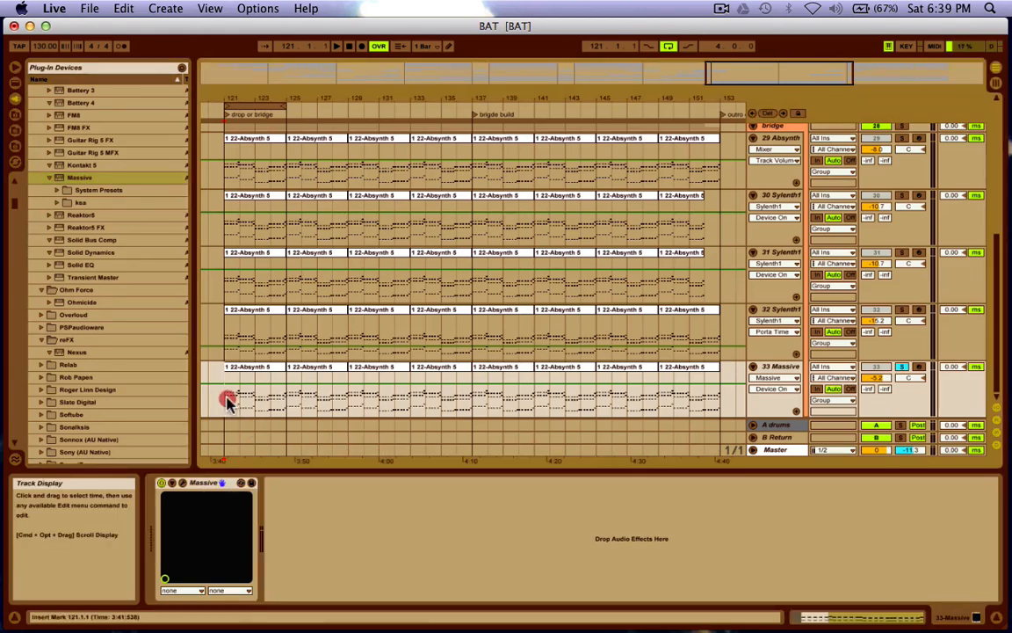
{"action": "key", "text": "space"}
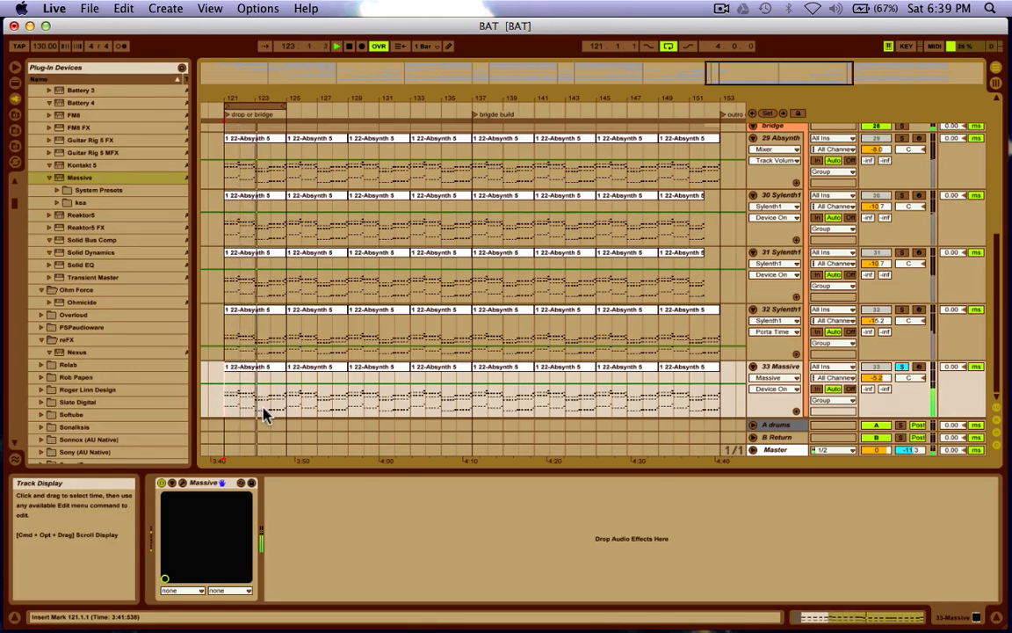
Open the Massive plug-in's editor on track 33 and start a new sound
{"action": "left_click", "coordinate": [181, 485]}
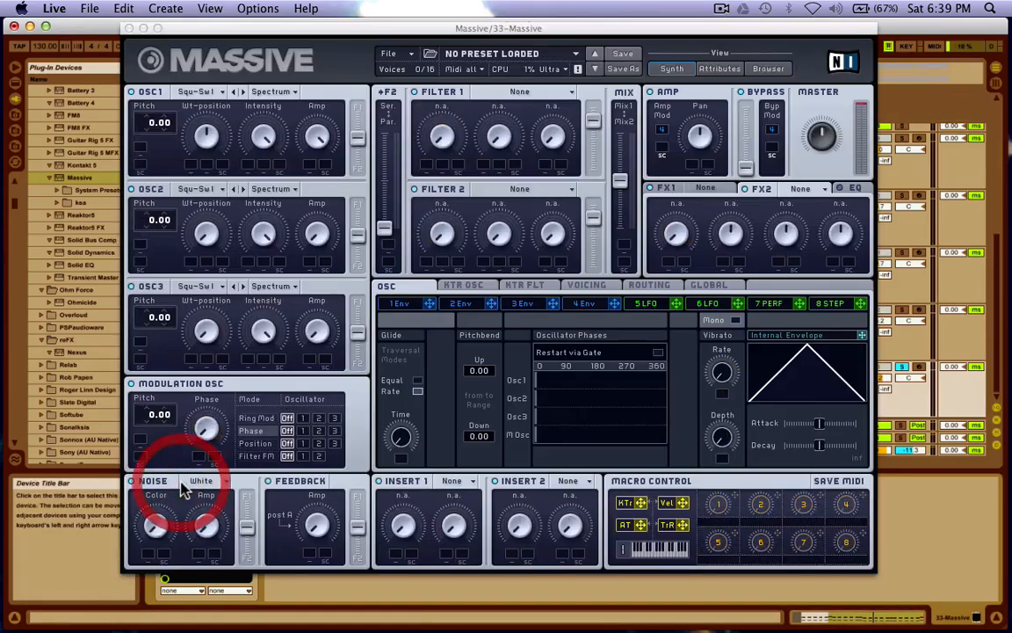
{"action": "left_click", "coordinate": [402, 56]}
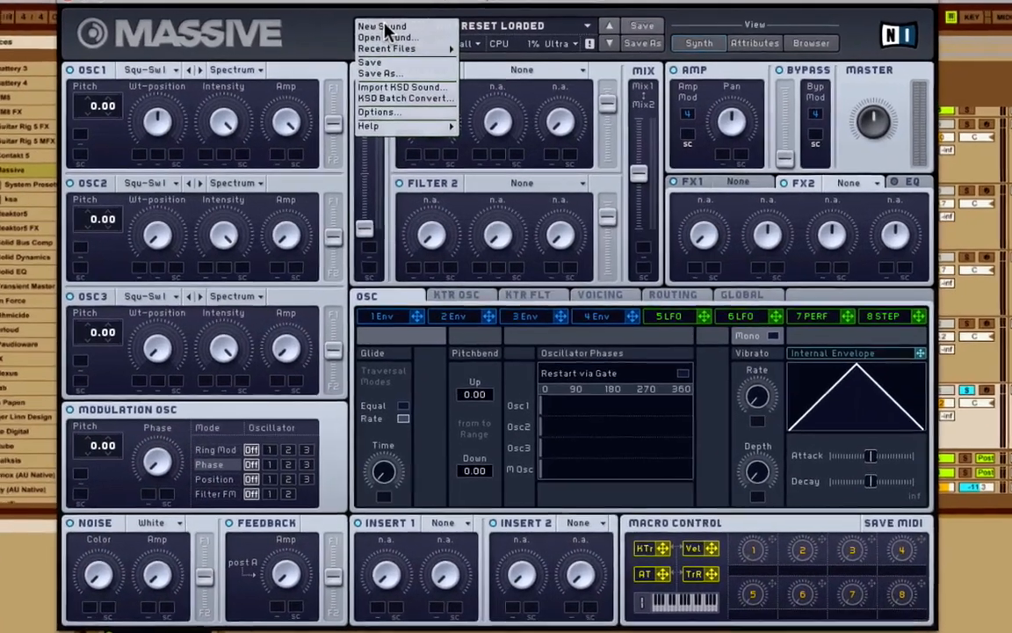
{"action": "left_click", "coordinate": [399, 54]}
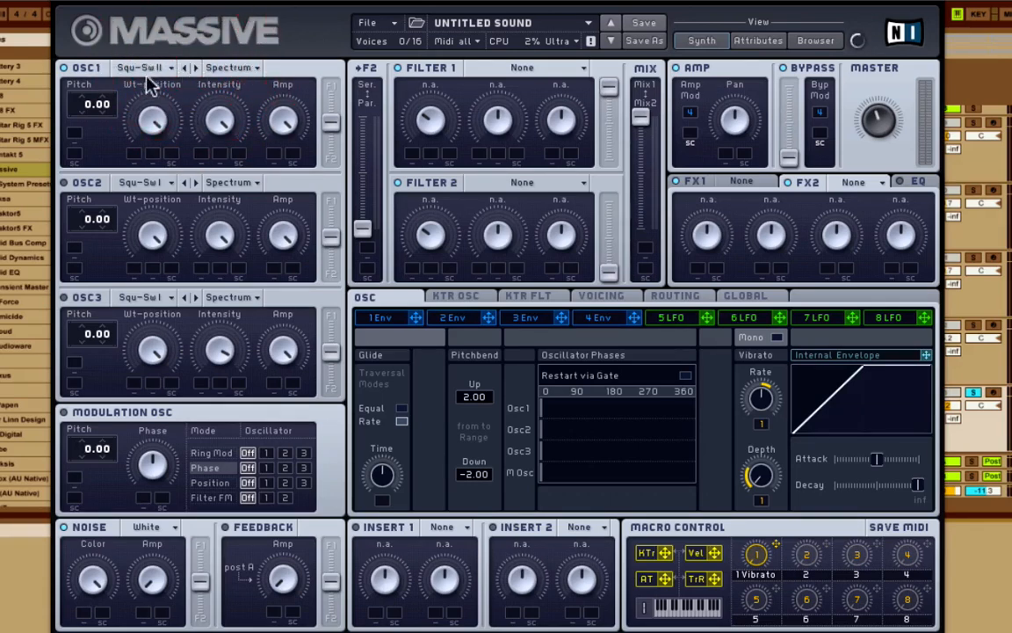
Set OSC2's wavetable to Squ-Sw II and the pitch of both OSC1 and OSC2 to -12.00
{"action": "left_click", "coordinate": [196, 183]}
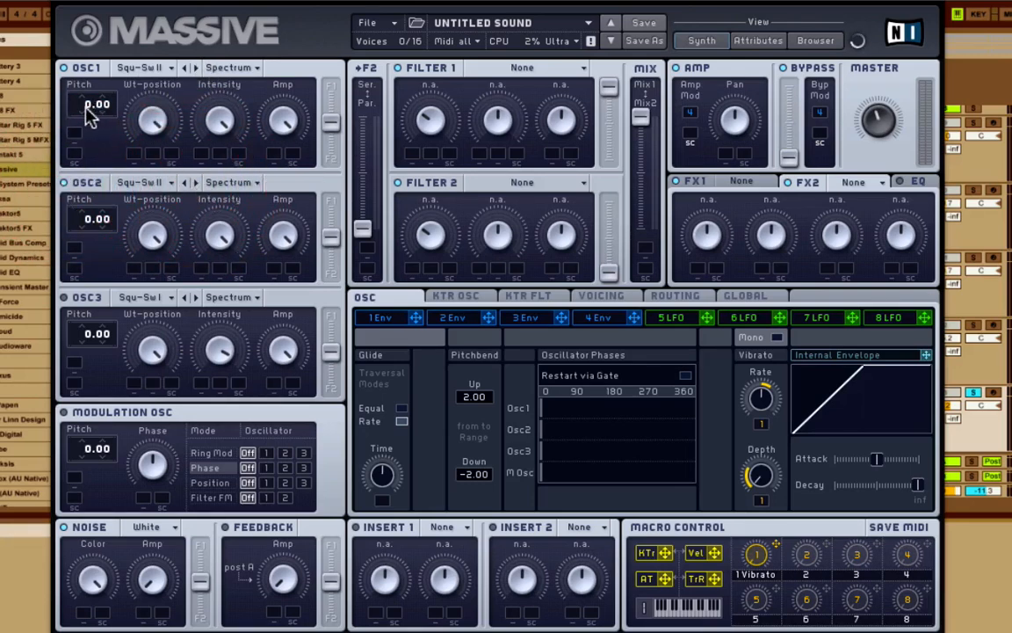
{"action": "left_click_drag", "start_coordinate": [88, 114], "coordinate": [86, 118]}
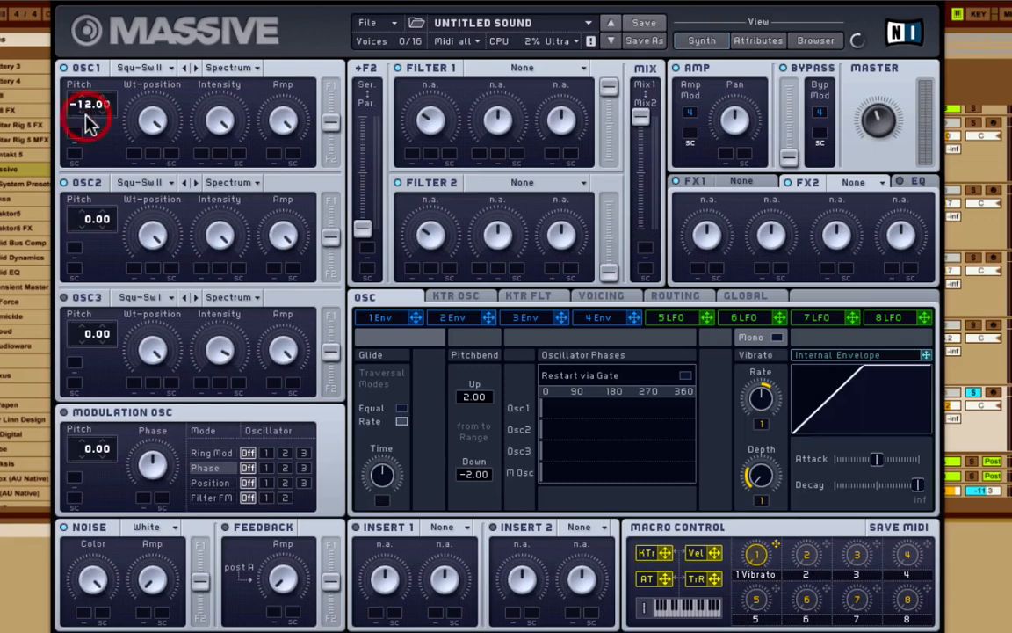
{"action": "left_click_drag", "start_coordinate": [86, 227], "coordinate": [87, 237]}
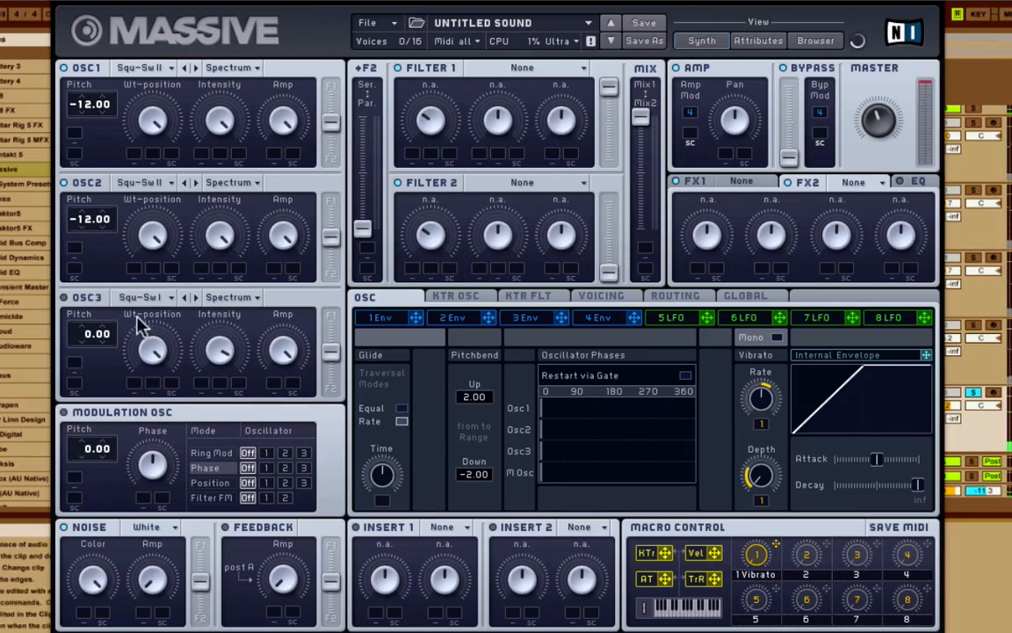
Turn on OSC3 and set its pitch to 12.00
{"action": "left_click", "coordinate": [63, 298]}
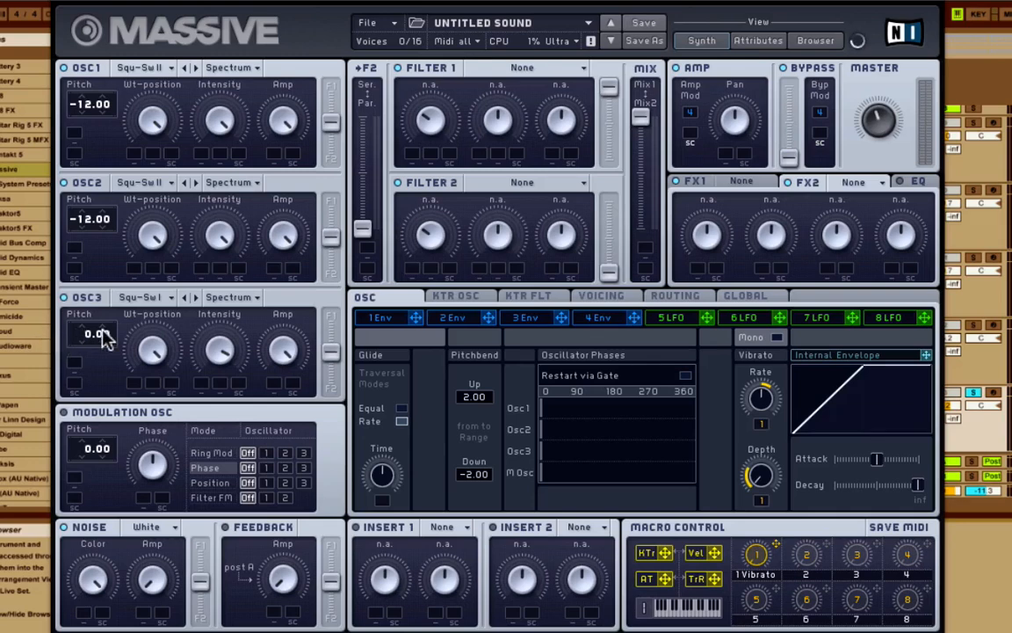
{"action": "left_click_drag", "start_coordinate": [88, 338], "coordinate": [92, 325]}
{"action": "mouse_move", "coordinate": [85, 329]}
{"action": "left_mouse_down"}
{"action": "mouse_move", "coordinate": [99, 379]}
{"action": "mouse_move", "coordinate": [94, 335]}
{"action": "mouse_move", "coordinate": [86, 366]}
{"action": "mouse_move", "coordinate": [91, 297]}
{"action": "mouse_move", "coordinate": [95, 384]}
{"action": "mouse_move", "coordinate": [90, 226]}
{"action": "mouse_move", "coordinate": [99, 339]}
{"action": "mouse_move", "coordinate": [99, 326]}
{"action": "left_mouse_up"}
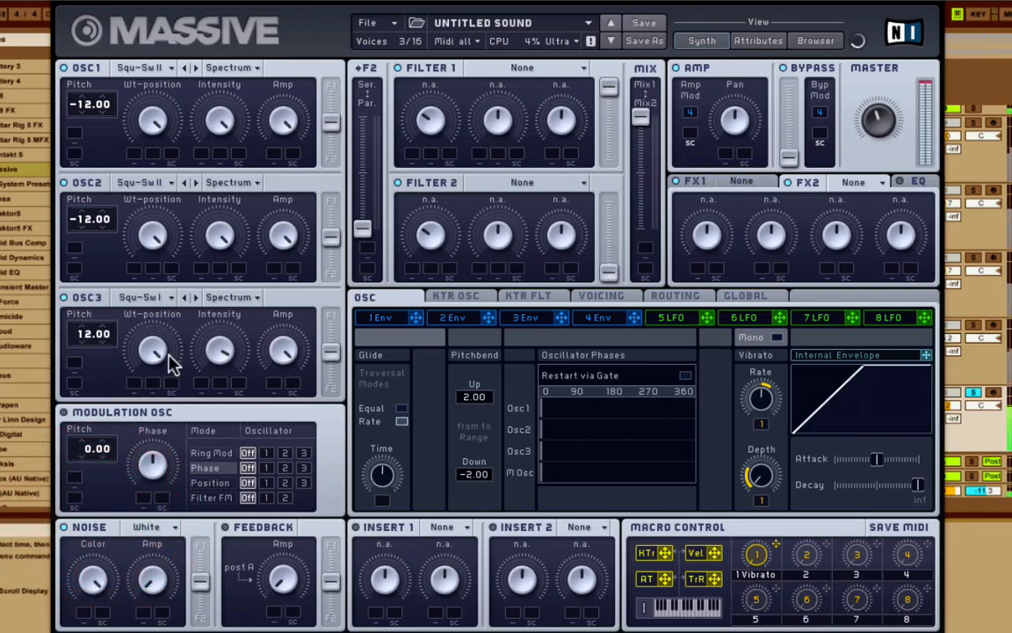
Lower OSC3's Amp slightly and raise its Intensity to maximum
{"action": "left_click", "coordinate": [288, 356]}
{"action": "mouse_move", "coordinate": [289, 355]}
{"action": "left_mouse_down"}
{"action": "mouse_move", "coordinate": [288, 385]}
{"action": "mouse_move", "coordinate": [287, 368]}
{"action": "left_mouse_up"}
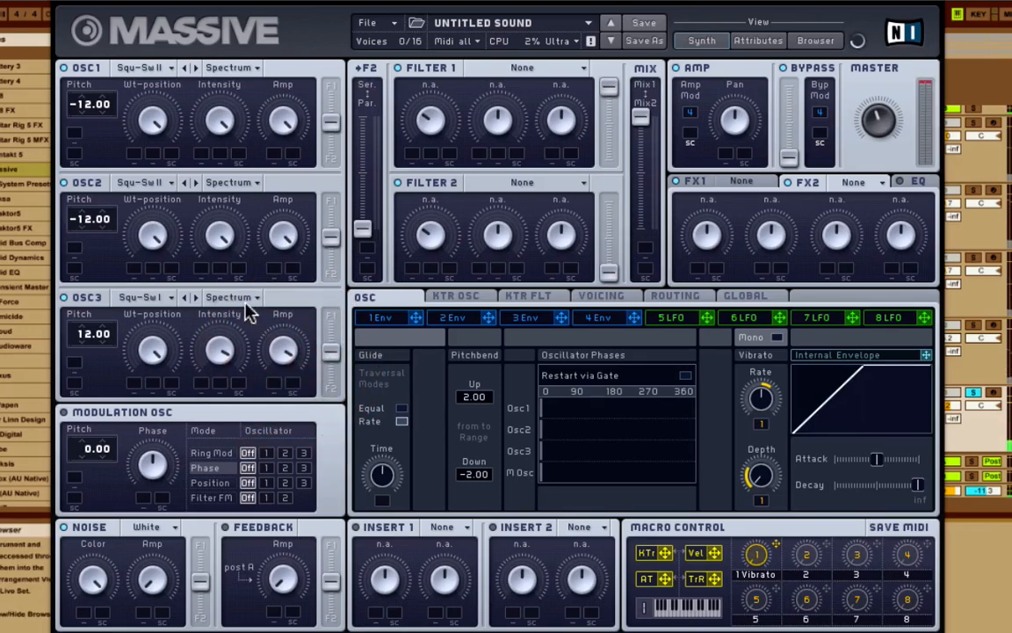
{"action": "left_click_drag", "start_coordinate": [219, 349], "coordinate": [219, 158]}
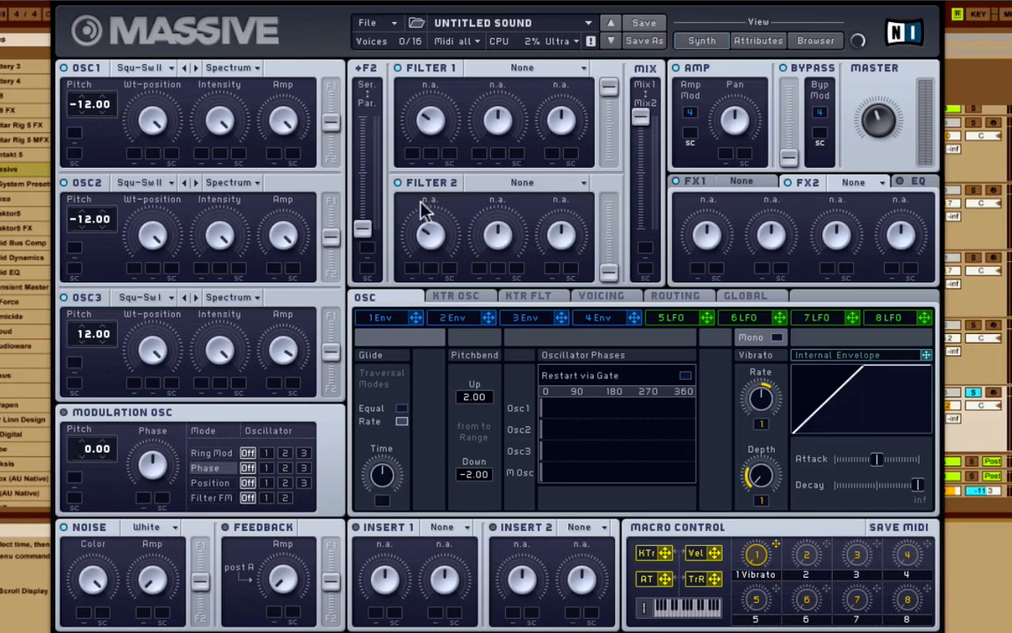
{"action": "left_click", "coordinate": [283, 349]}
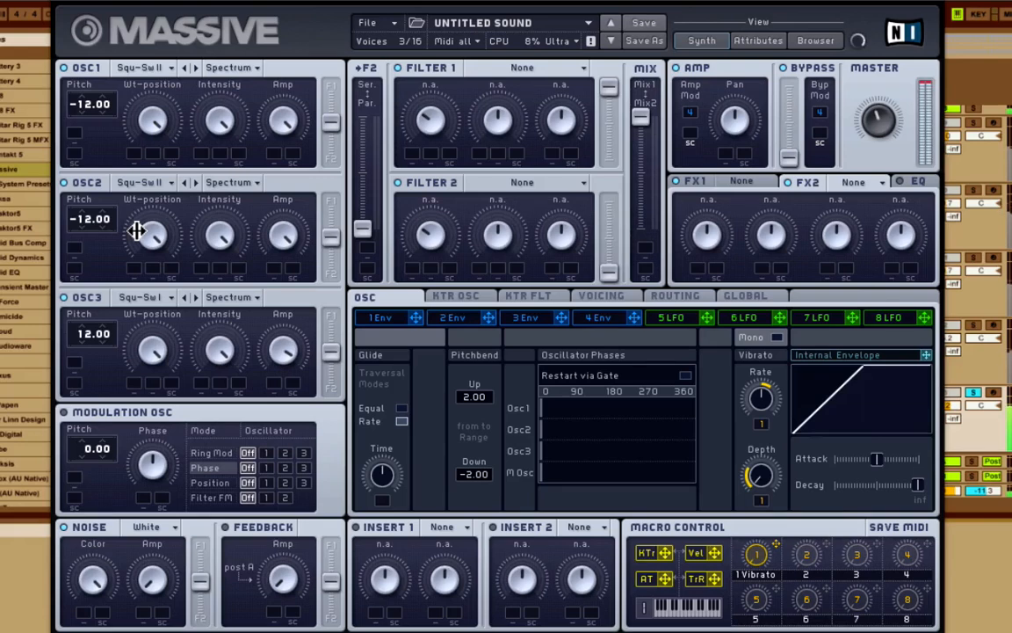
Set the Unisono voice count to 16 and lower the master volume
{"action": "left_click", "coordinate": [600, 295]}
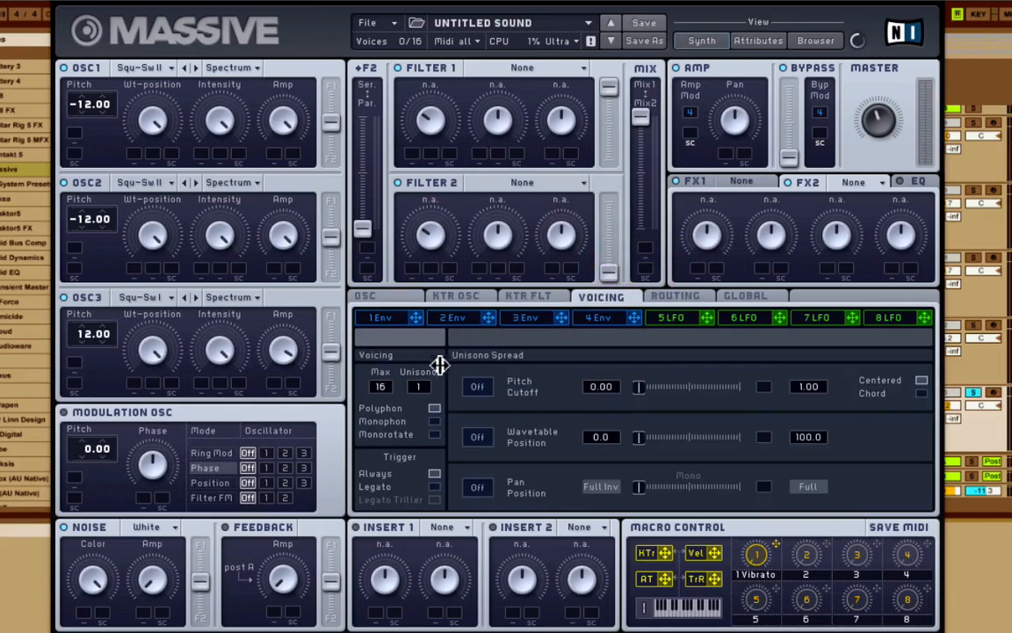
{"action": "left_click_drag", "start_coordinate": [419, 390], "coordinate": [452, 63]}
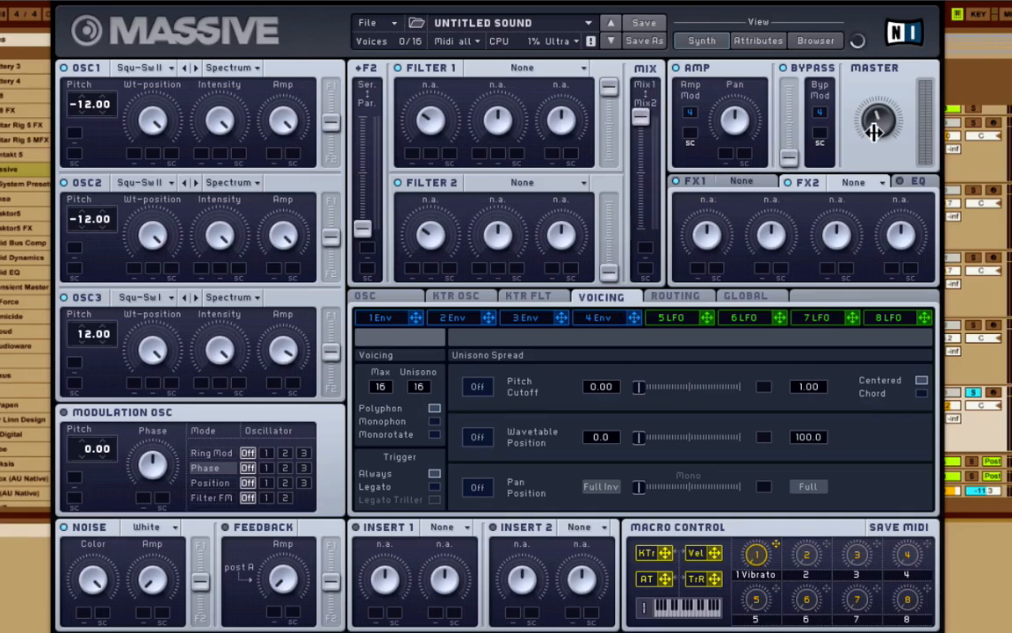
{"action": "left_click_drag", "start_coordinate": [878, 123], "coordinate": [864, 162]}
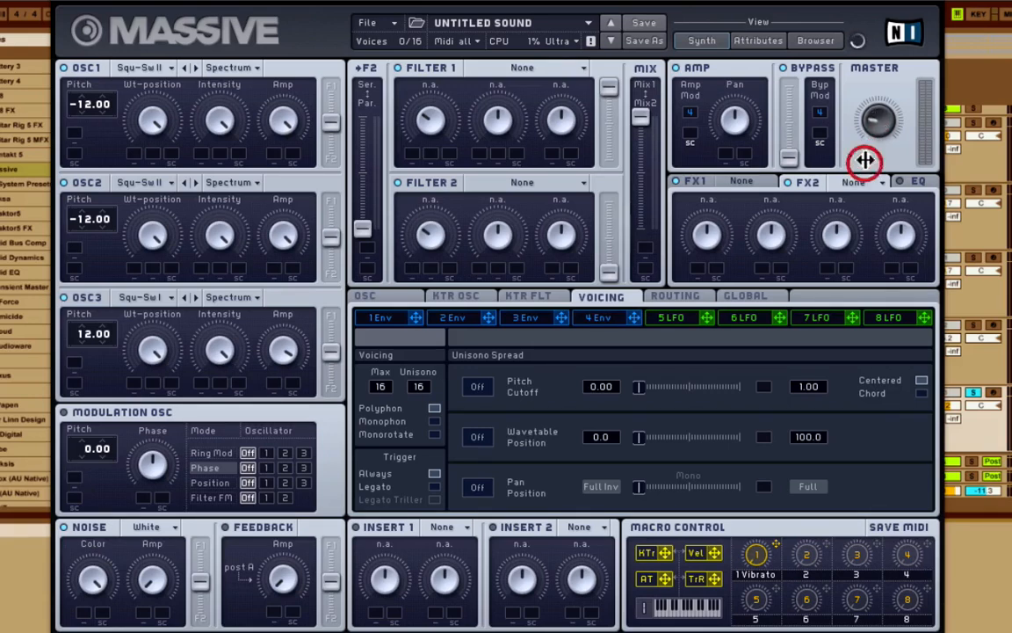
{"action": "left_click", "coordinate": [884, 120]}
{"action": "left_click_drag", "start_coordinate": [883, 120], "coordinate": [884, 116]}
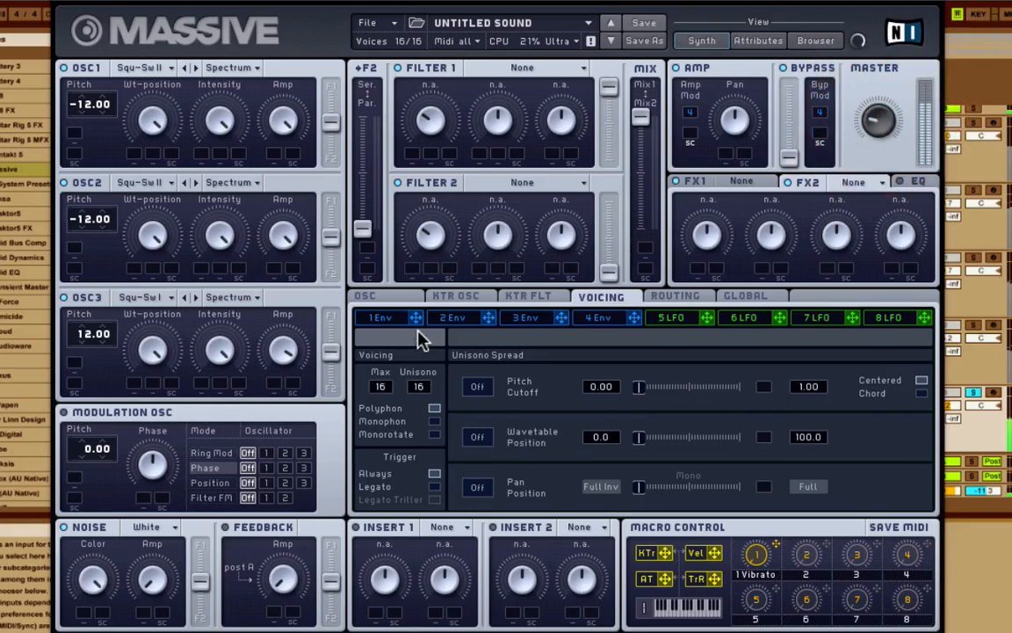
{"action": "left_click_drag", "start_coordinate": [428, 385], "coordinate": [435, 318]}
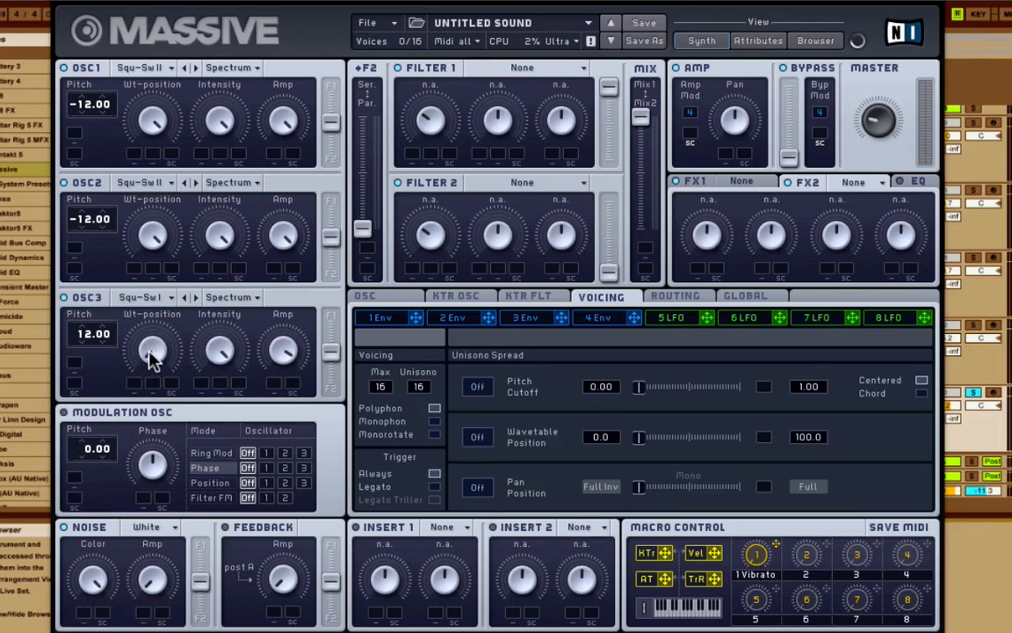
Set OSC3's wavetable to Squ-Sw II with its Wt-position at maximum
{"action": "left_click", "coordinate": [112, 546]}
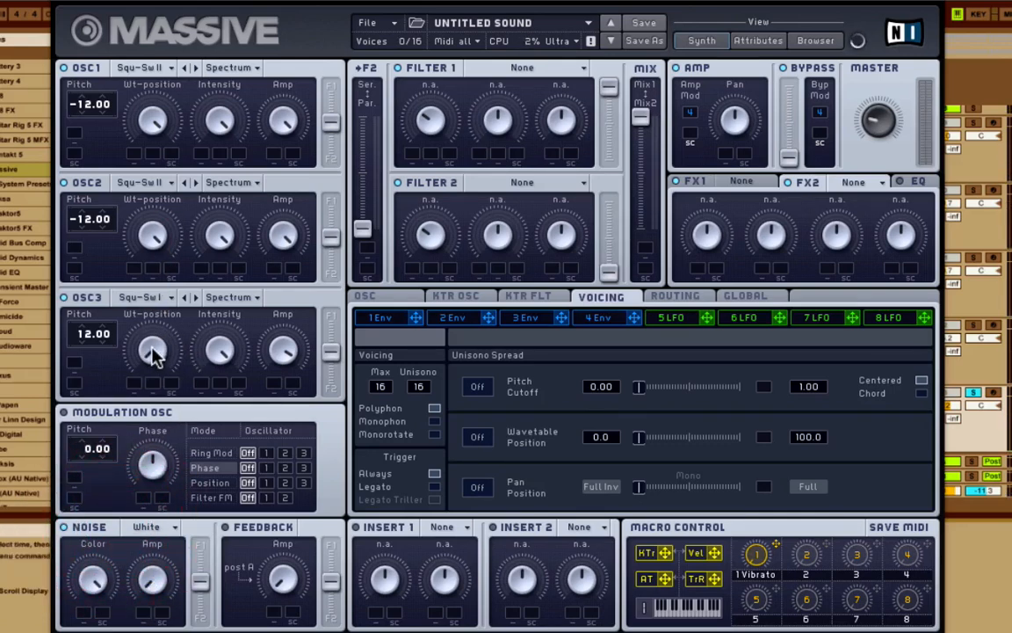
{"action": "left_click_drag", "start_coordinate": [152, 347], "coordinate": [152, 312]}
{"action": "left_click", "coordinate": [191, 297]}
{"action": "left_click", "coordinate": [153, 120]}
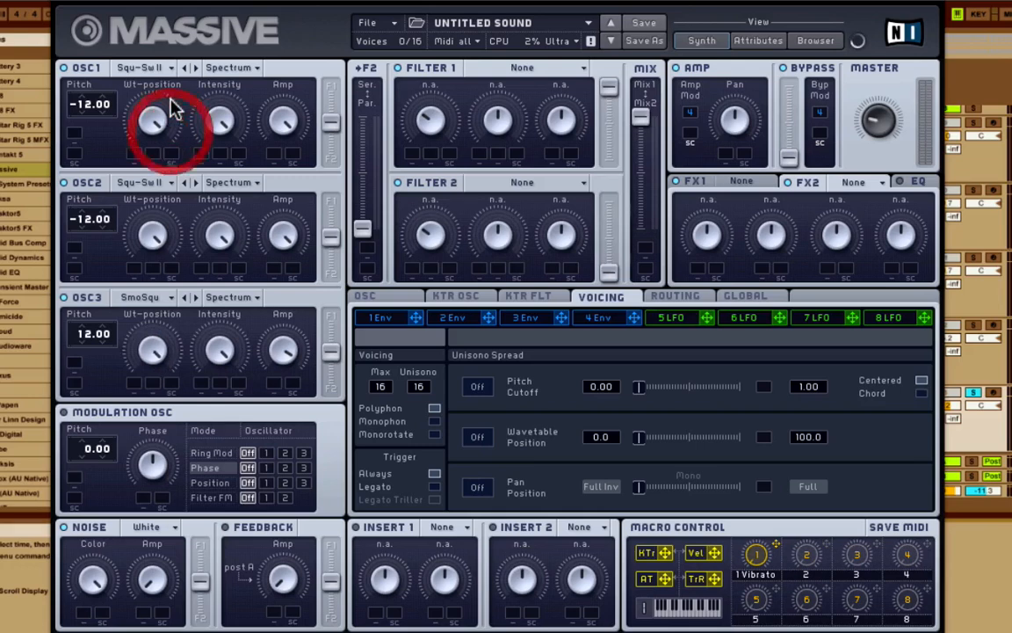
{"action": "left_click", "coordinate": [193, 298]}
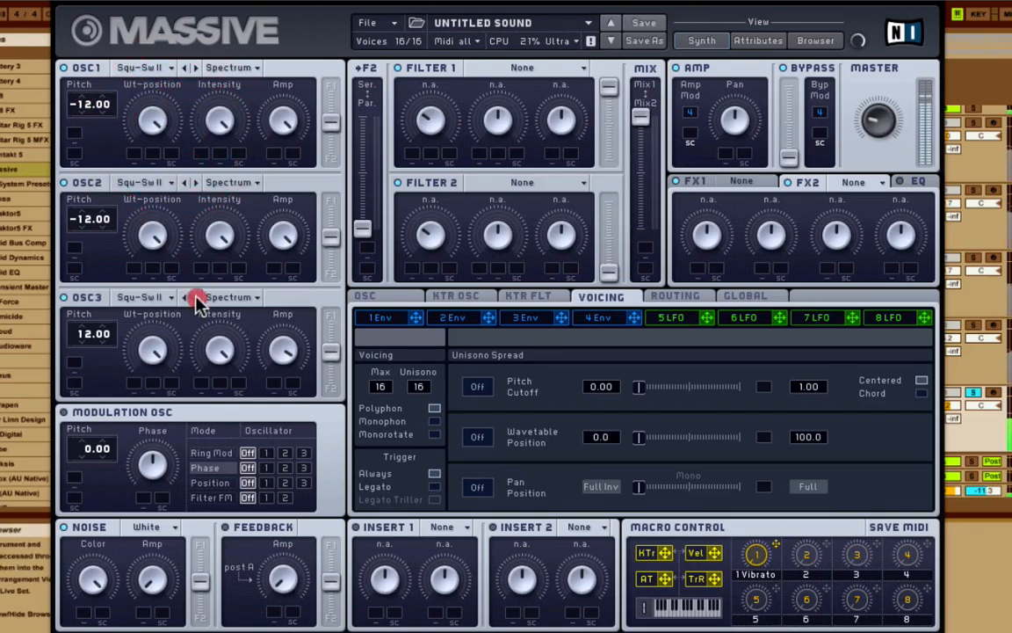
{"action": "left_click", "coordinate": [193, 298]}
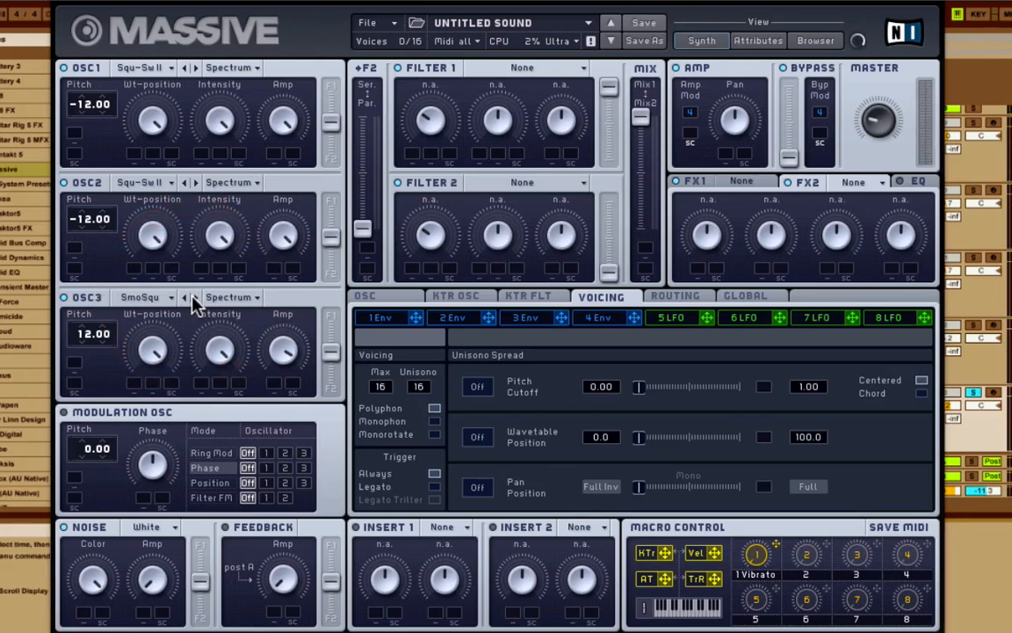
{"action": "left_click", "coordinate": [185, 299]}
{"action": "left_click", "coordinate": [474, 487]}
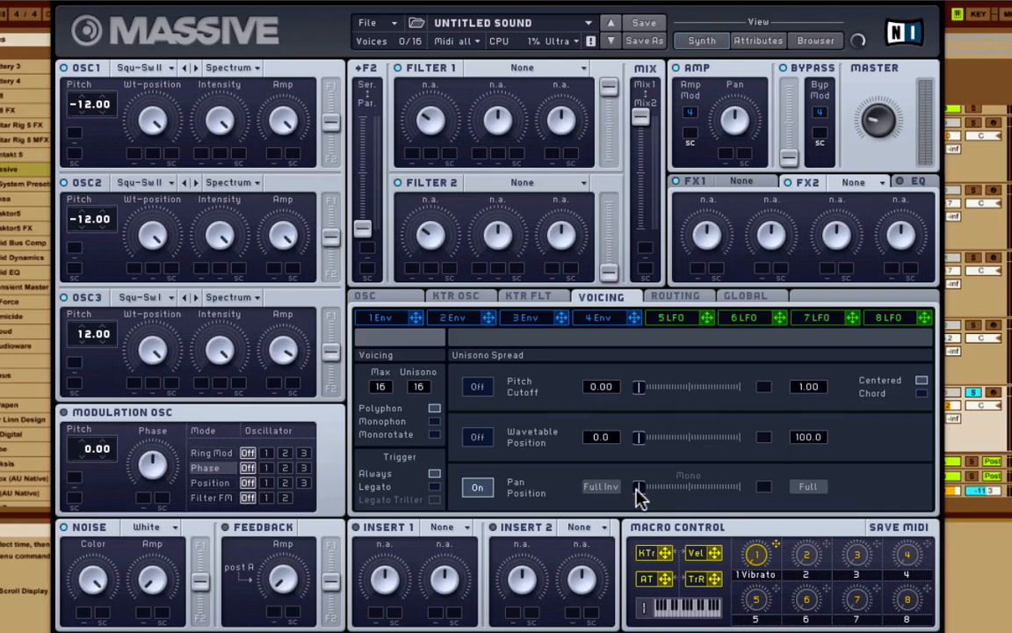
{"action": "left_click_drag", "start_coordinate": [640, 492], "coordinate": [879, 494]}
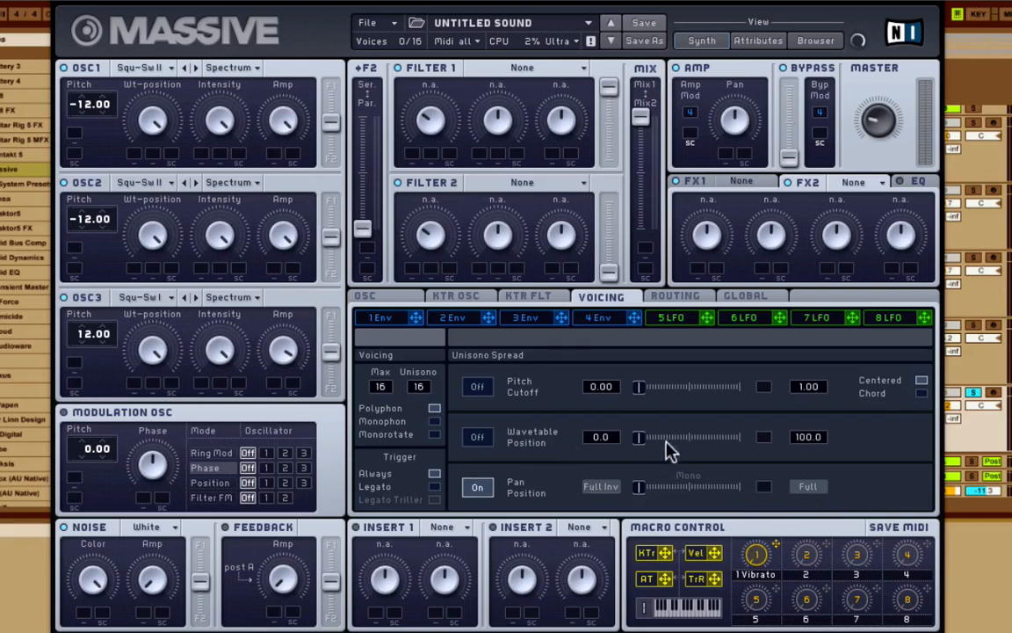
{"action": "left_click", "coordinate": [477, 490]}
Enable the Pitch Cutoff unisono spread and raise its amount slightly above minimum
{"action": "left_click", "coordinate": [482, 388]}
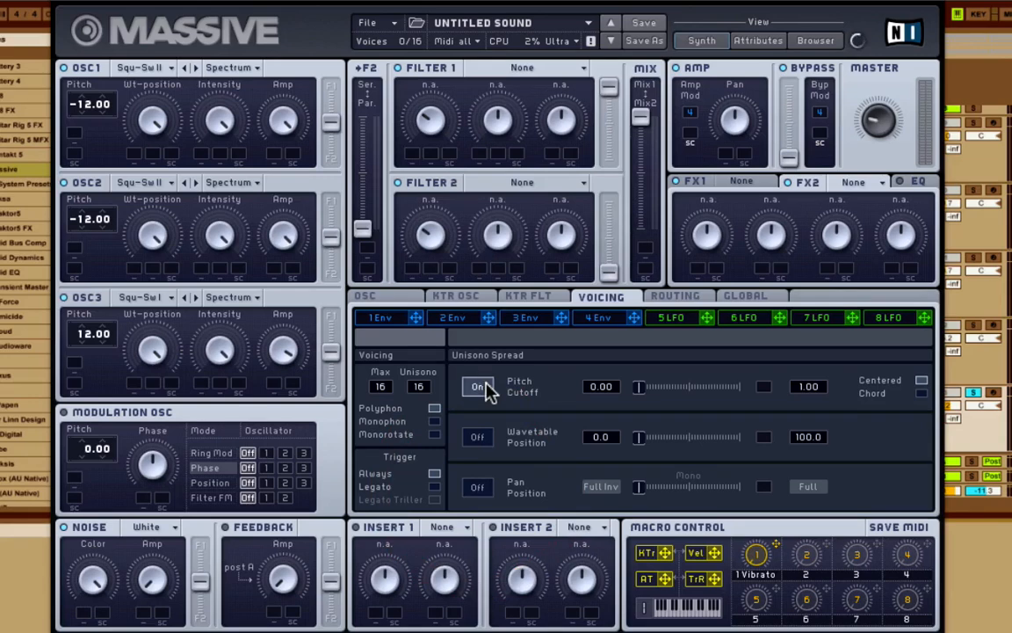
{"action": "left_click", "coordinate": [638, 393]}
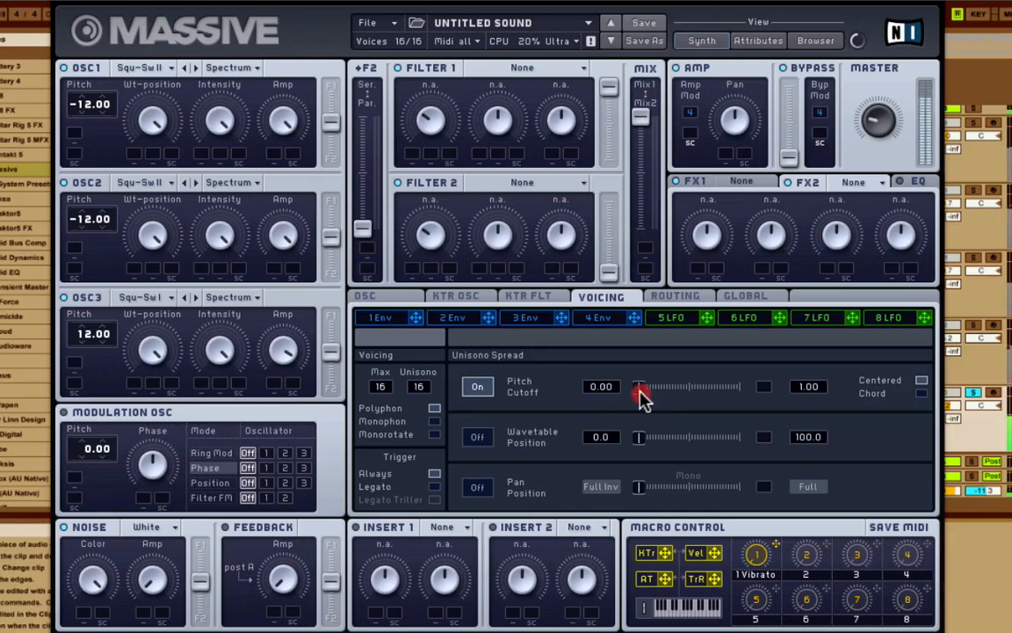
{"action": "mouse_move", "coordinate": [639, 396]}
{"action": "left_mouse_down"}
{"action": "mouse_move", "coordinate": [686, 398]}
{"action": "mouse_move", "coordinate": [644, 397]}
{"action": "left_mouse_up"}
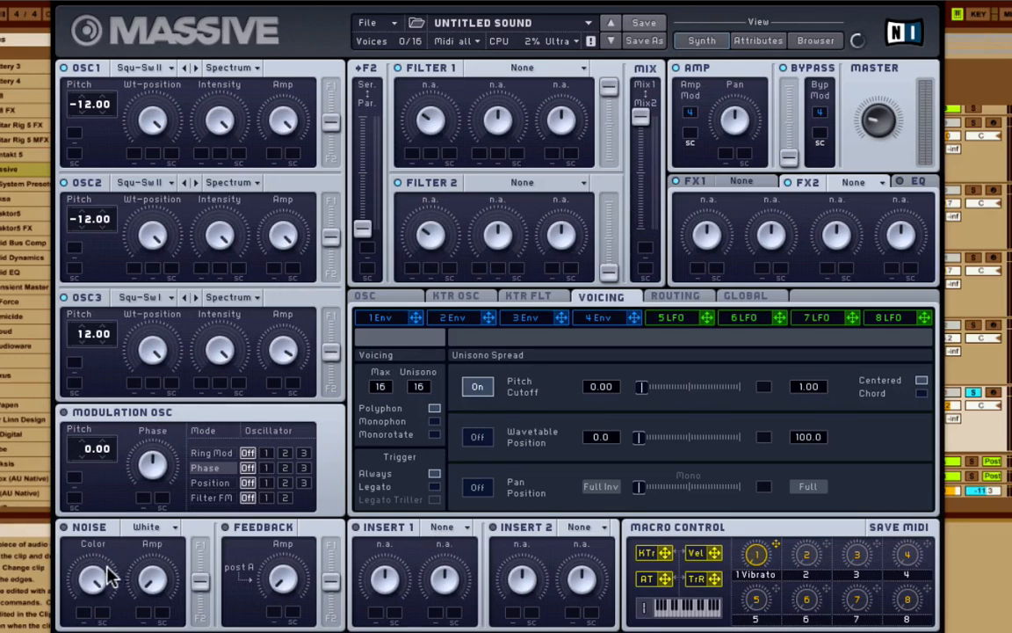
Raise the Filter 2 output level to maximum
{"action": "left_click", "coordinate": [516, 76]}
{"action": "left_click_drag", "start_coordinate": [605, 266], "coordinate": [608, 44]}
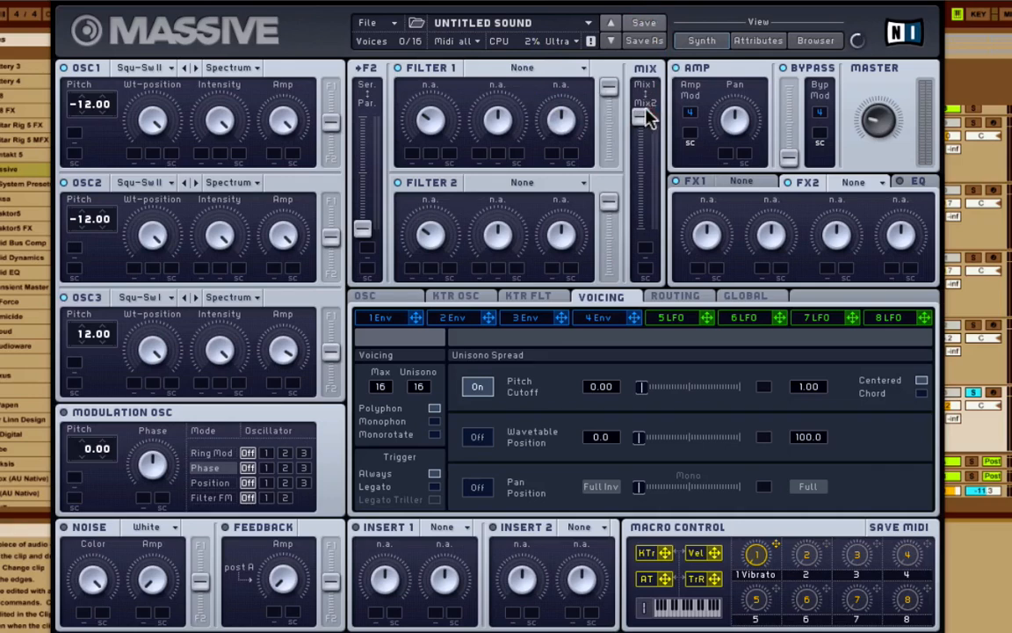
Set the Mix fader to the middle and Filter 1 to Lowpass 4 with maximum cutoff and minimum resonance
{"action": "left_click_drag", "start_coordinate": [645, 113], "coordinate": [648, 171]}
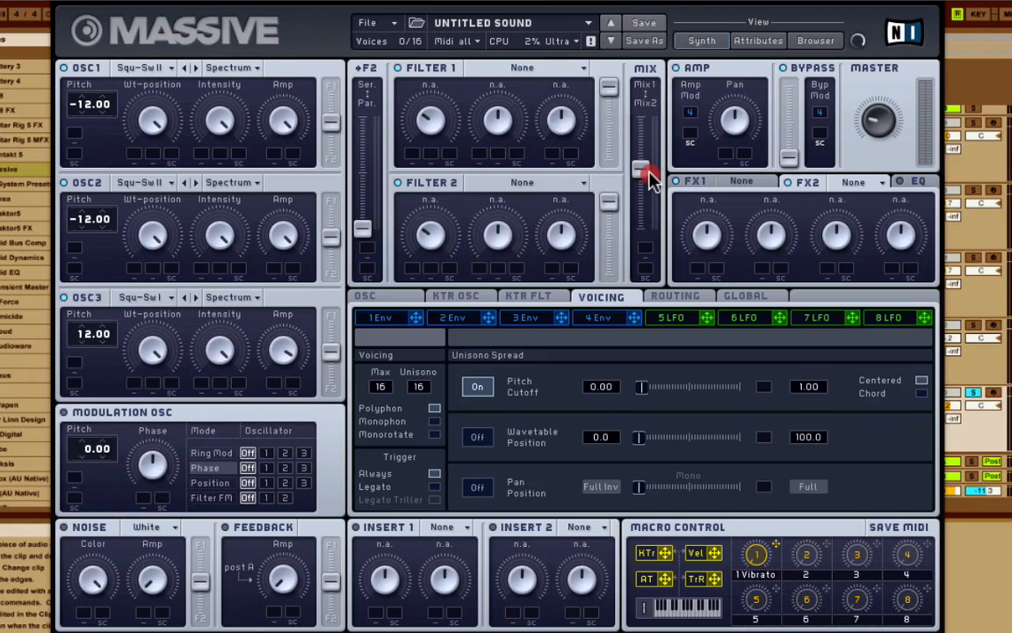
{"action": "left_click", "coordinate": [497, 69]}
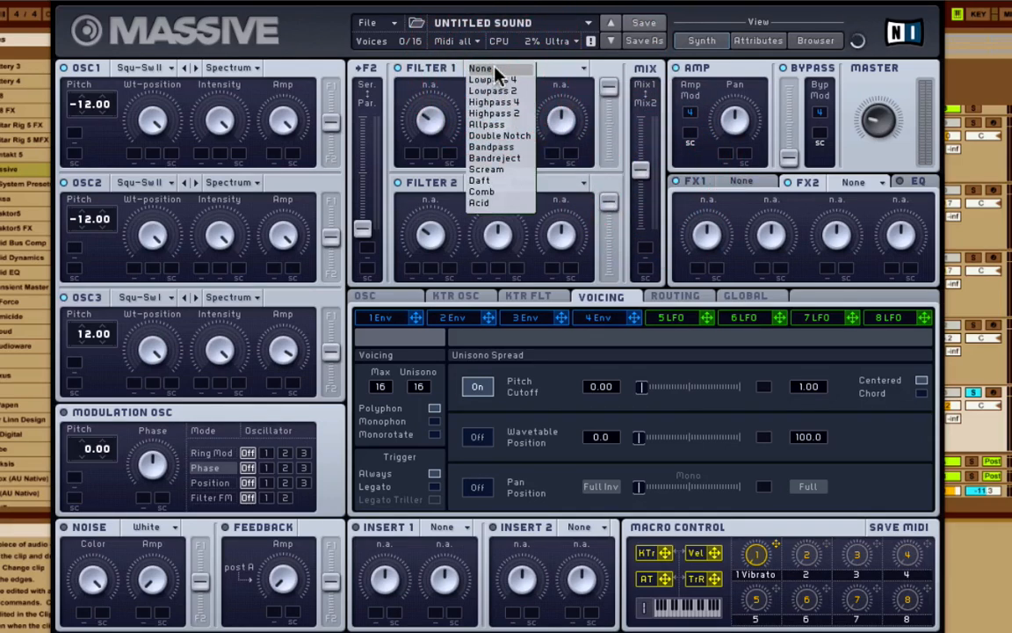
{"action": "left_click", "coordinate": [494, 79]}
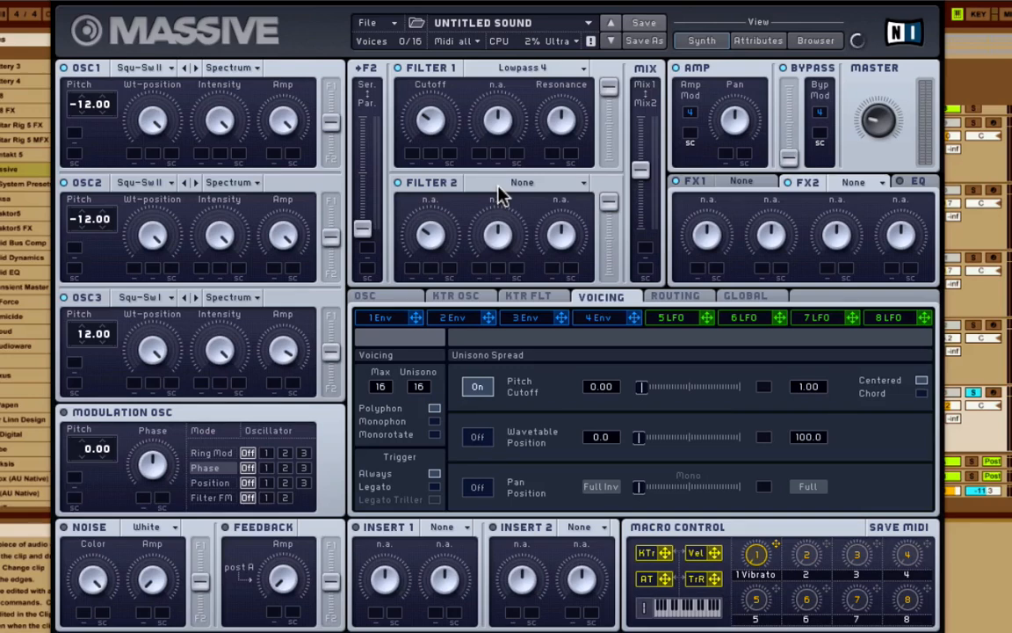
{"action": "left_click_drag", "start_coordinate": [436, 117], "coordinate": [436, 39]}
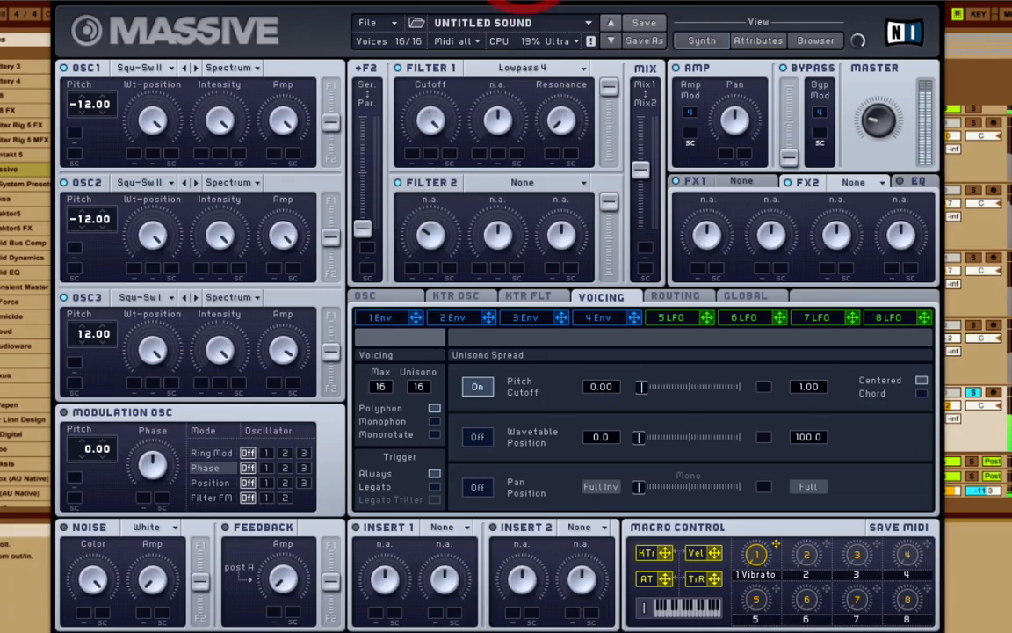
{"action": "left_click", "coordinate": [400, 67]}
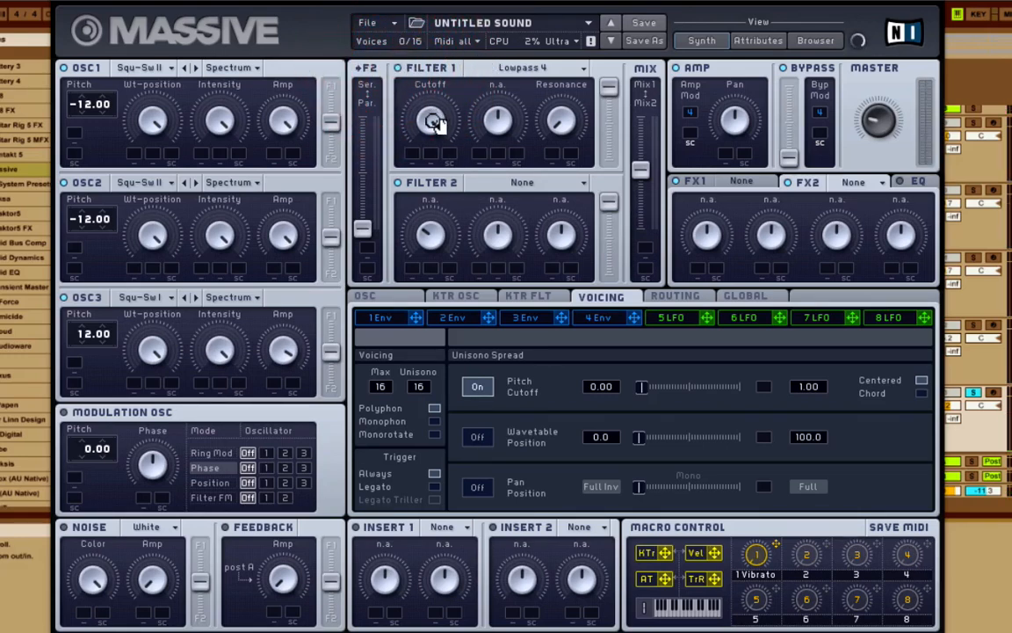
Try the Bandreject and Scream types on Filter 2, raising the cutoff to maximum
{"action": "left_click", "coordinate": [516, 183]}
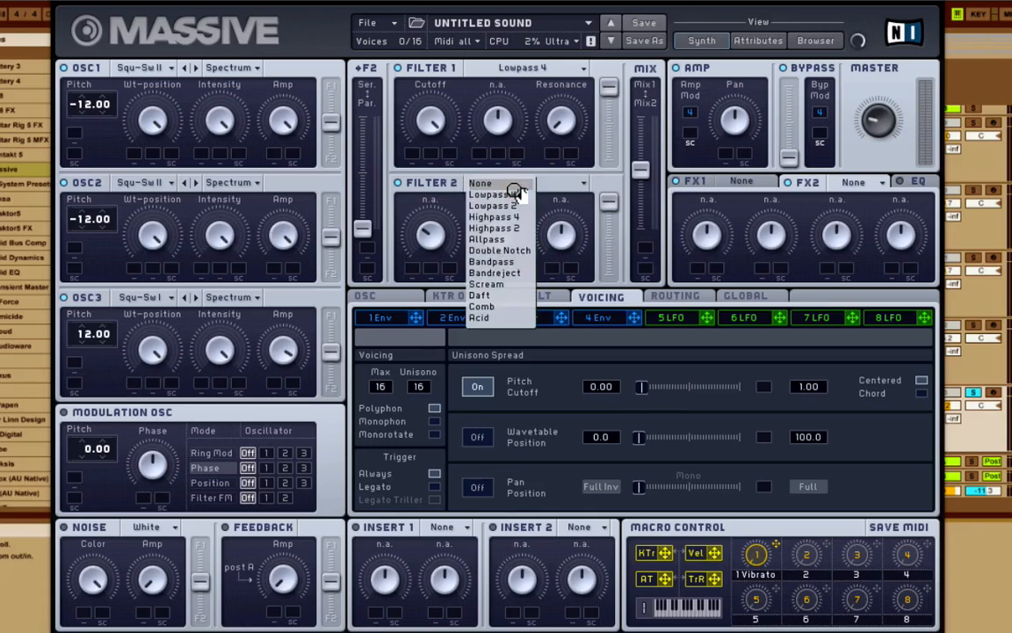
{"action": "left_click", "coordinate": [513, 275]}
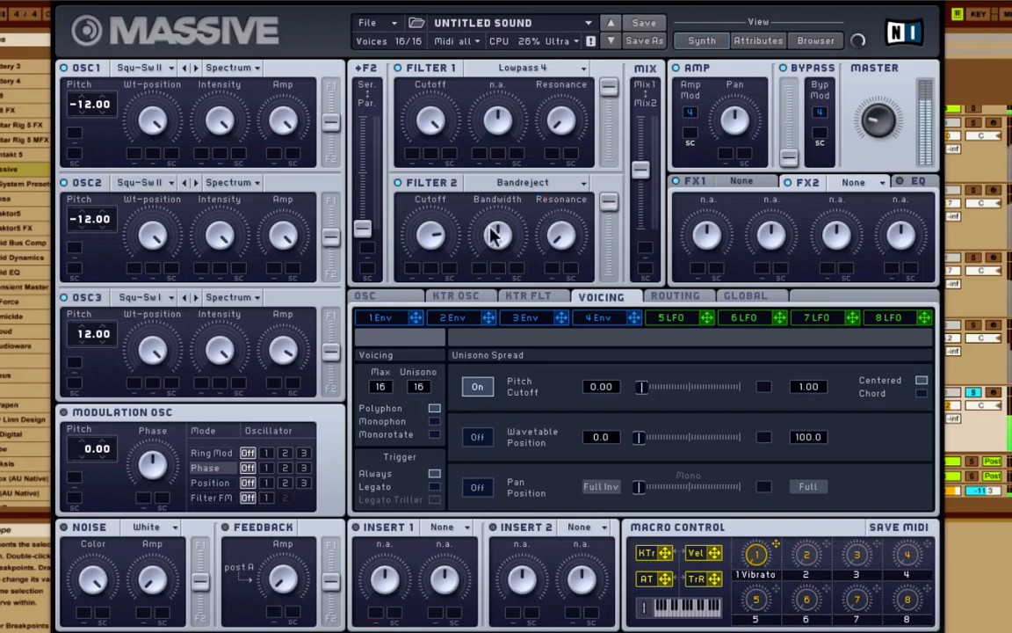
{"action": "left_click", "coordinate": [506, 185]}
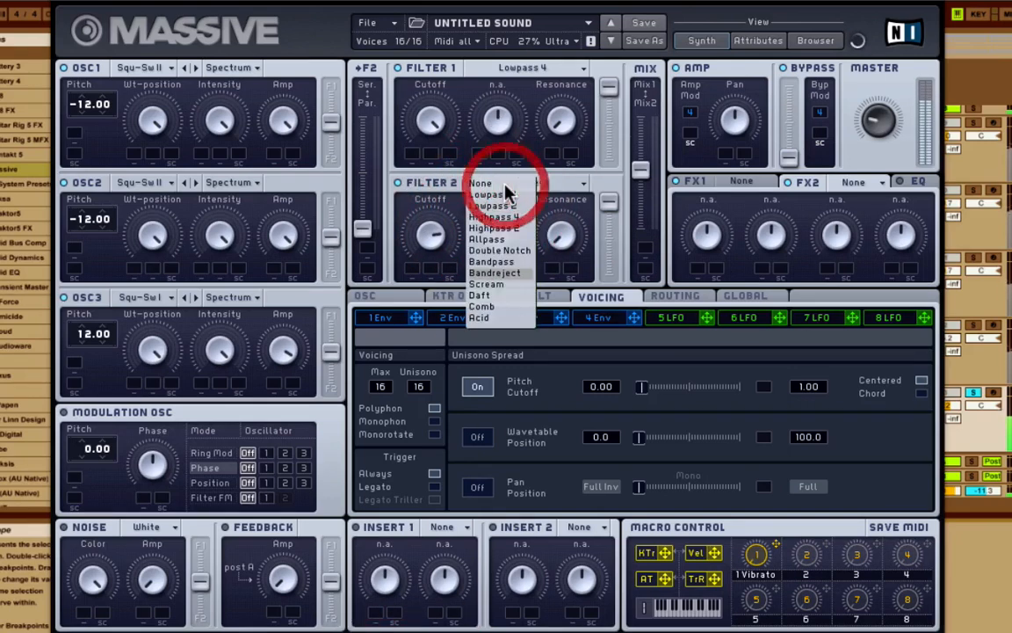
{"action": "left_click", "coordinate": [486, 284]}
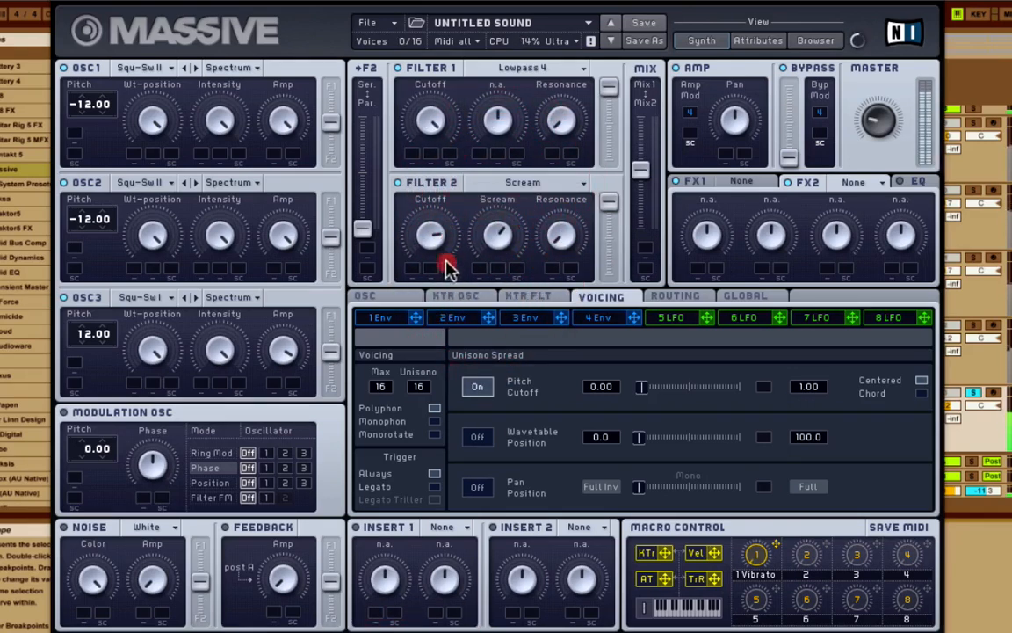
{"action": "left_click_drag", "start_coordinate": [447, 260], "coordinate": [472, 193]}
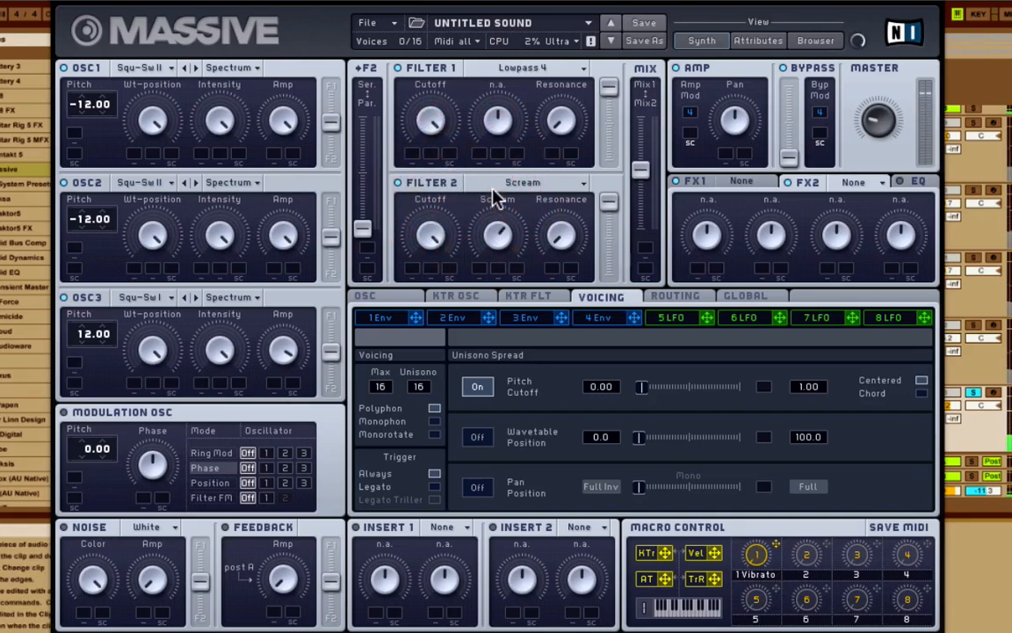
Set Filter 2 to Lowpass 2 and lower its cutoff to about three quarters
{"action": "left_click", "coordinate": [507, 189]}
{"action": "left_click", "coordinate": [499, 208]}
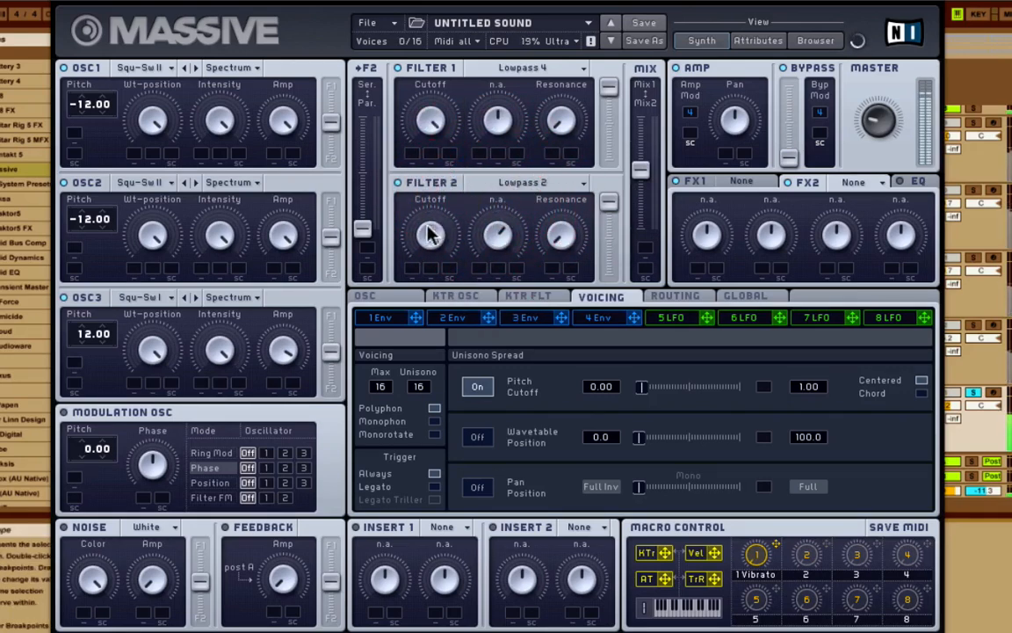
{"action": "left_click_drag", "start_coordinate": [428, 229], "coordinate": [439, 311]}
{"action": "left_click_drag", "start_coordinate": [441, 236], "coordinate": [434, 262]}
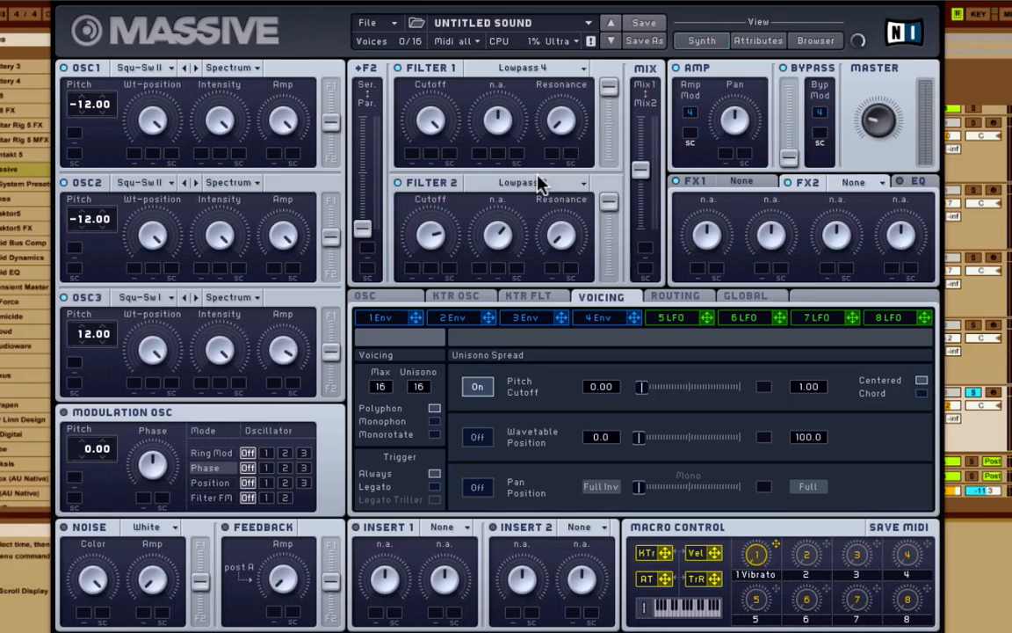
{"action": "left_click", "coordinate": [399, 184]}
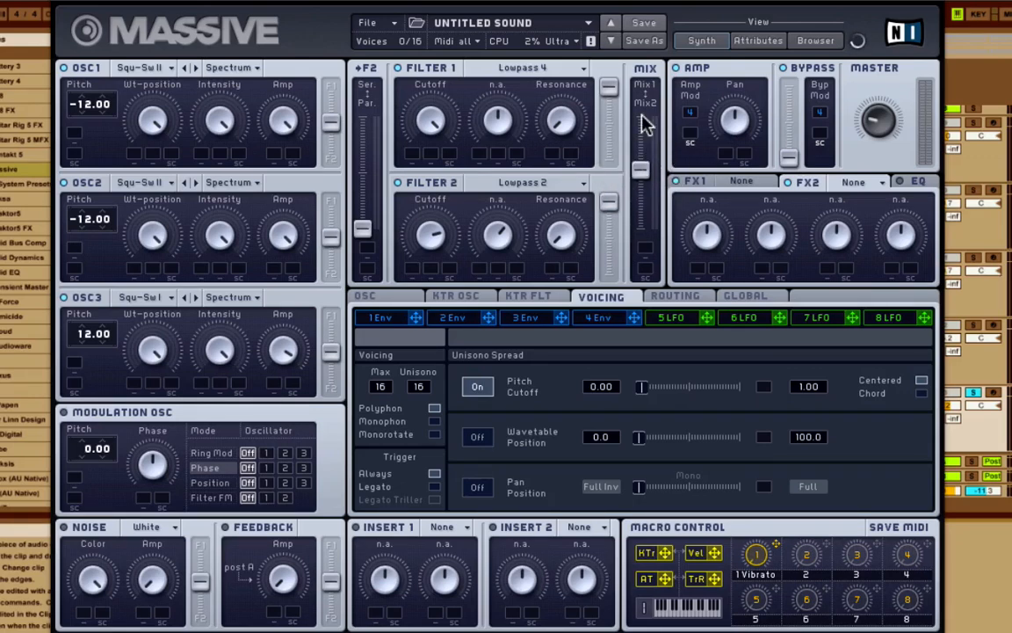
Shape envelope 4 with a short attack, maximum decay time and minimum release
{"action": "left_click", "coordinate": [602, 321]}
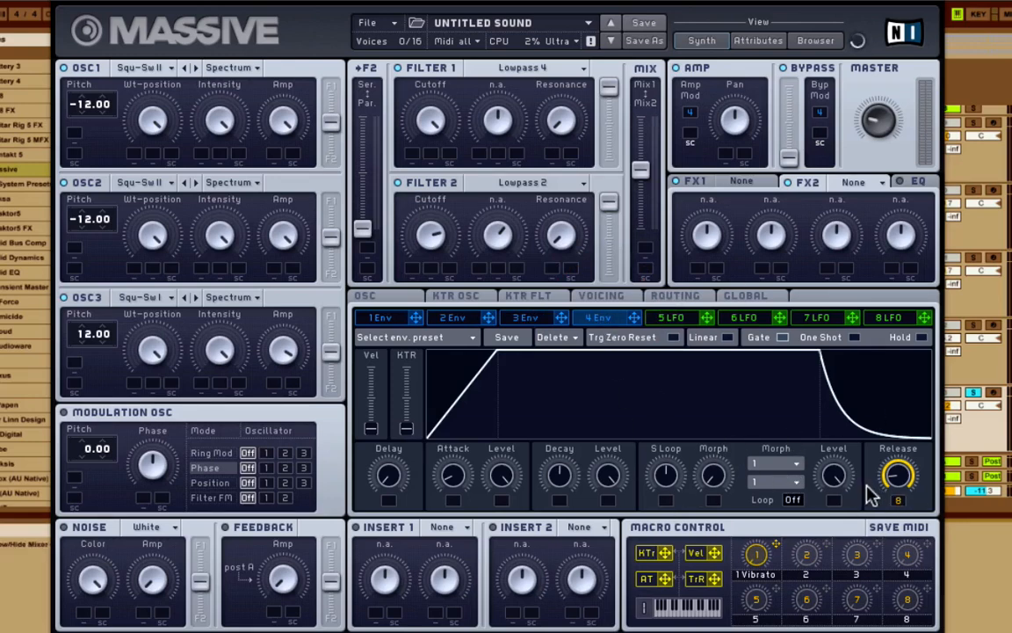
{"action": "left_click_drag", "start_coordinate": [902, 479], "coordinate": [861, 538]}
{"action": "left_click_drag", "start_coordinate": [567, 474], "coordinate": [604, 278]}
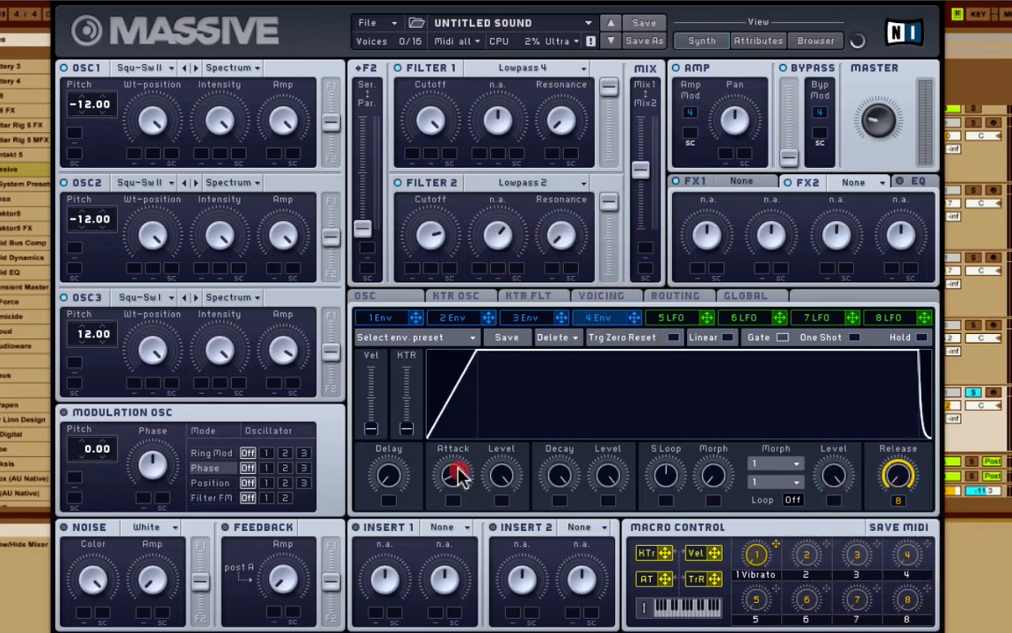
{"action": "mouse_move", "coordinate": [454, 475]}
{"action": "left_mouse_down"}
{"action": "mouse_move", "coordinate": [464, 462]}
{"action": "mouse_move", "coordinate": [458, 511]}
{"action": "mouse_move", "coordinate": [463, 432]}
{"action": "mouse_move", "coordinate": [452, 487]}
{"action": "left_mouse_up"}
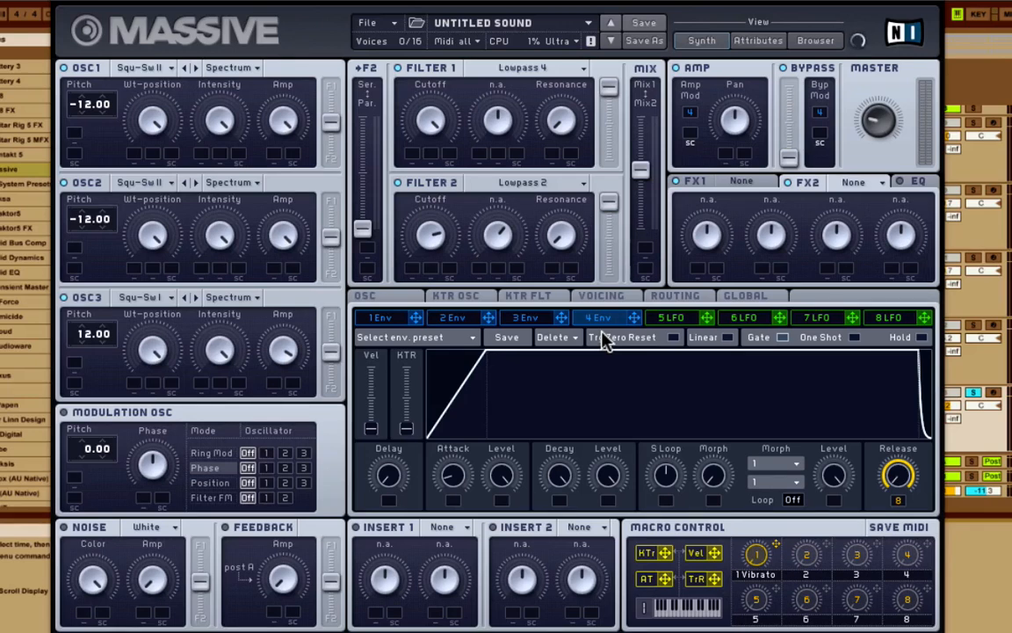
Load Delay Synced in FX1 and reduce its Dry/Wet to moderately below halfway
{"action": "left_click", "coordinate": [745, 182]}
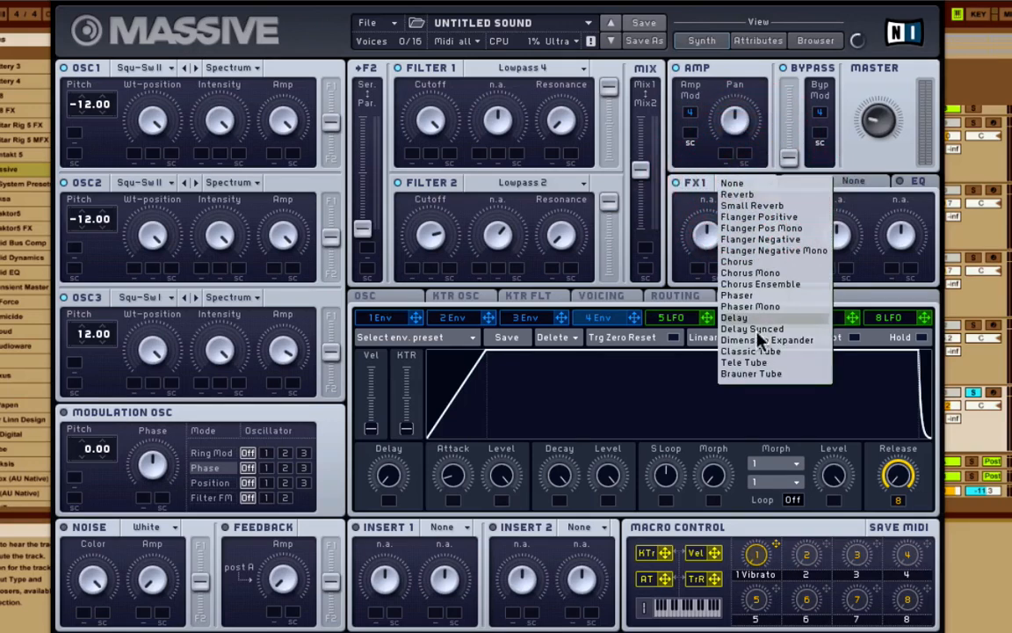
{"action": "left_click", "coordinate": [768, 330]}
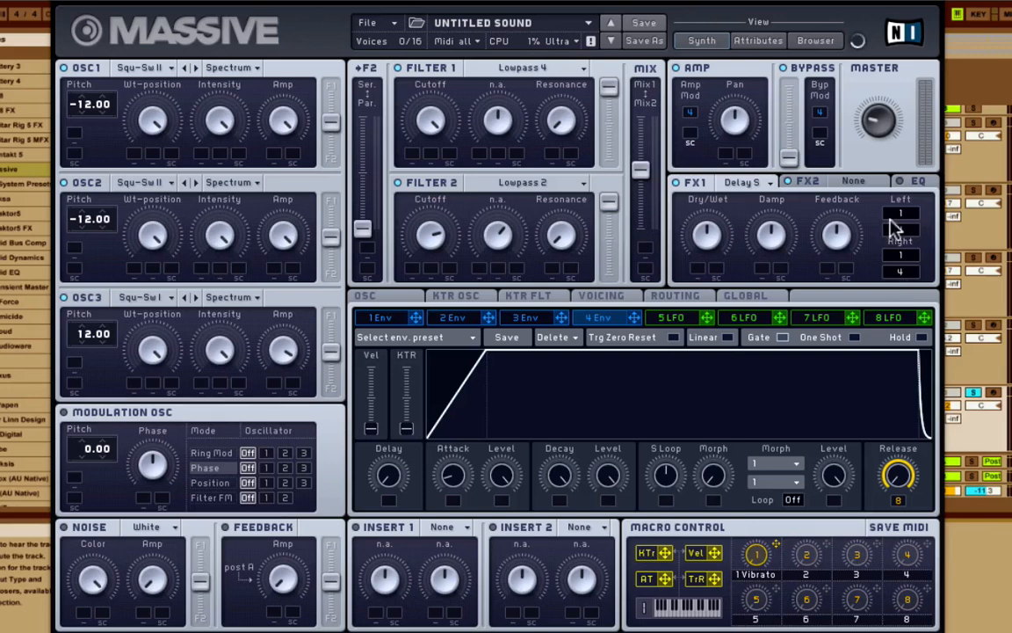
{"action": "left_click", "coordinate": [839, 234]}
{"action": "left_click", "coordinate": [836, 228]}
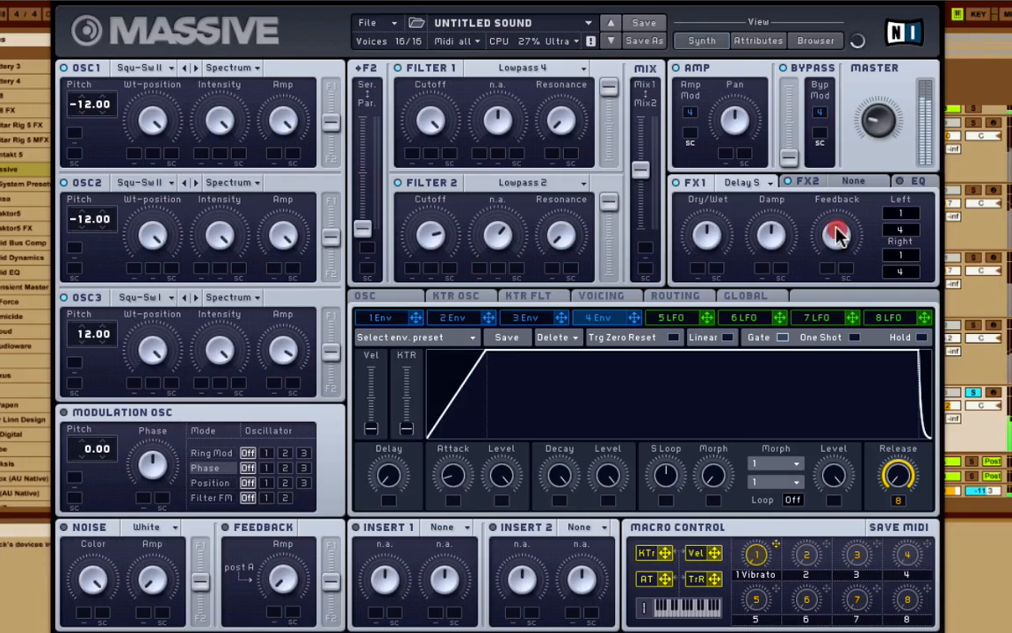
{"action": "left_click", "coordinate": [715, 218]}
{"action": "left_click_drag", "start_coordinate": [714, 220], "coordinate": [707, 263]}
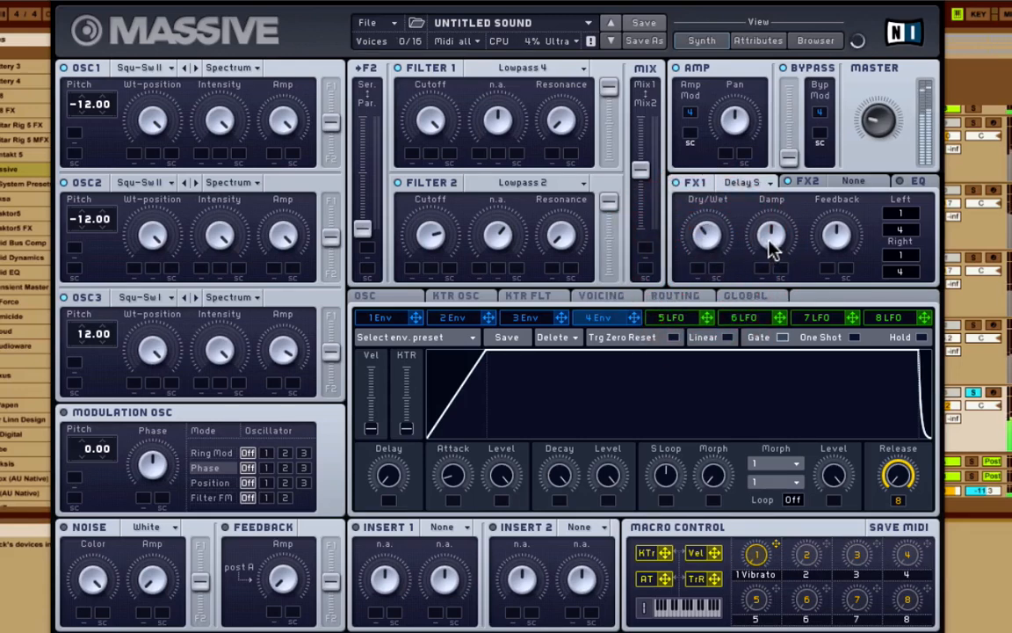
Raise the FX1 delay's Damp well above halfway and its Feedback slightly above halfway
{"action": "left_click", "coordinate": [774, 184]}
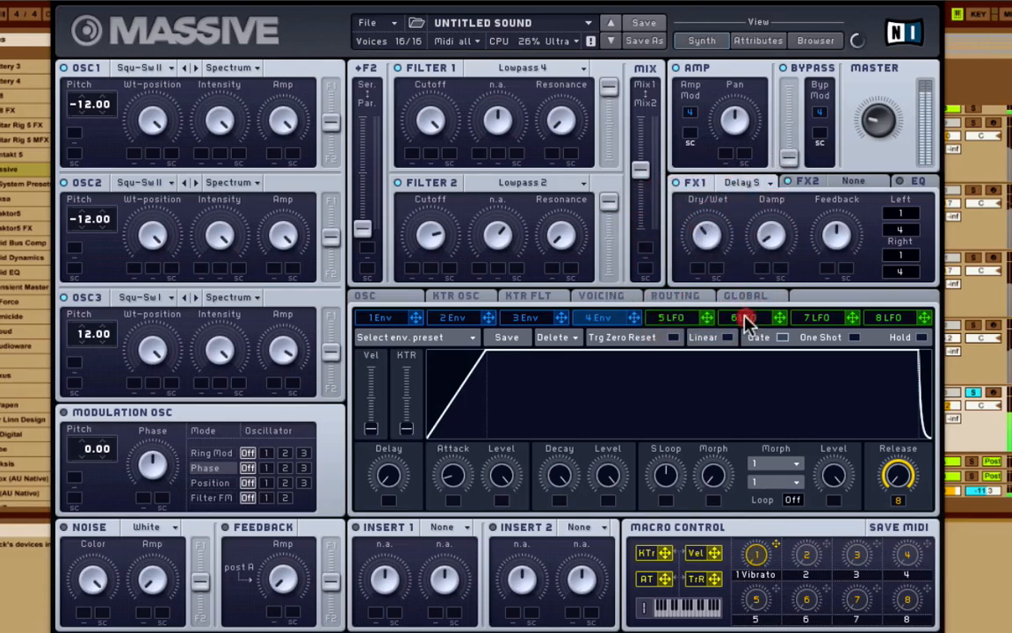
{"action": "left_click_drag", "start_coordinate": [787, 189], "coordinate": [788, 169]}
{"action": "left_click", "coordinate": [839, 232]}
{"action": "left_click_drag", "start_coordinate": [844, 213], "coordinate": [831, 237]}
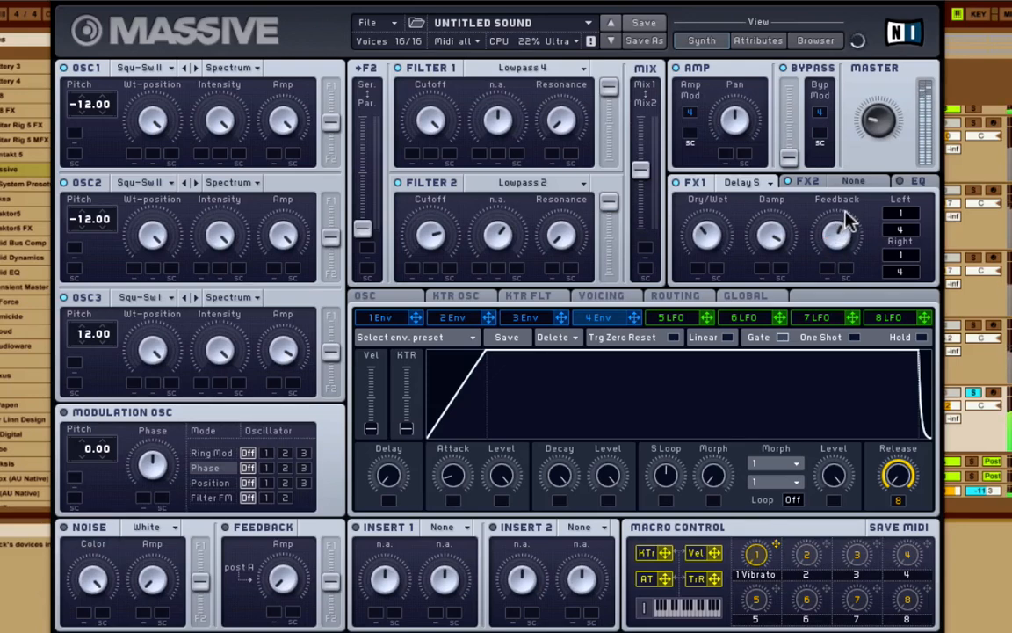
{"action": "left_click_drag", "start_coordinate": [779, 233], "coordinate": [773, 235]}
{"action": "left_click_drag", "start_coordinate": [708, 232], "coordinate": [689, 251]}
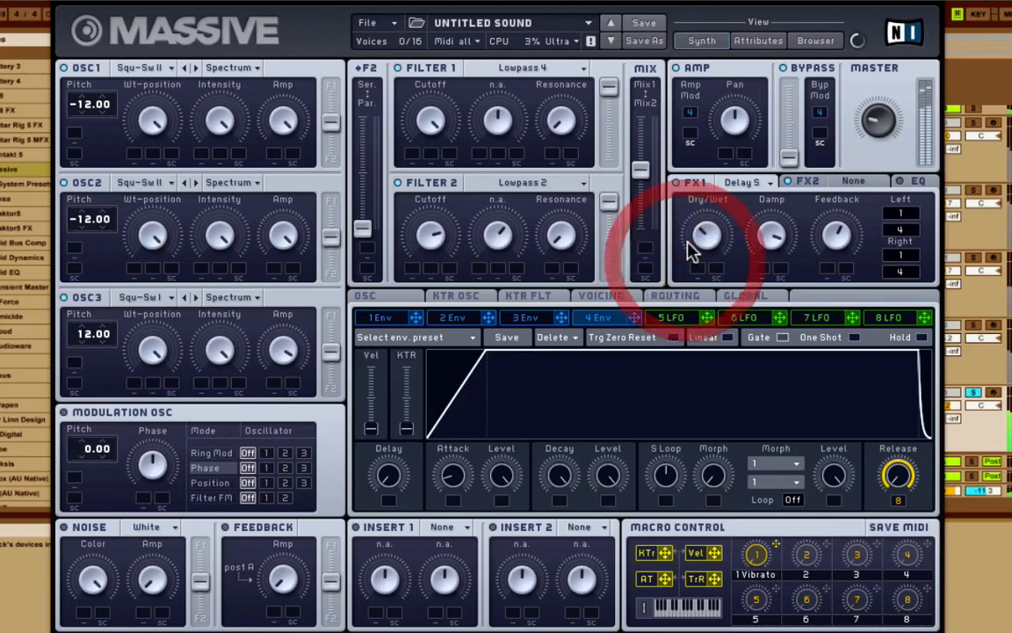
{"action": "left_click", "coordinate": [708, 239]}
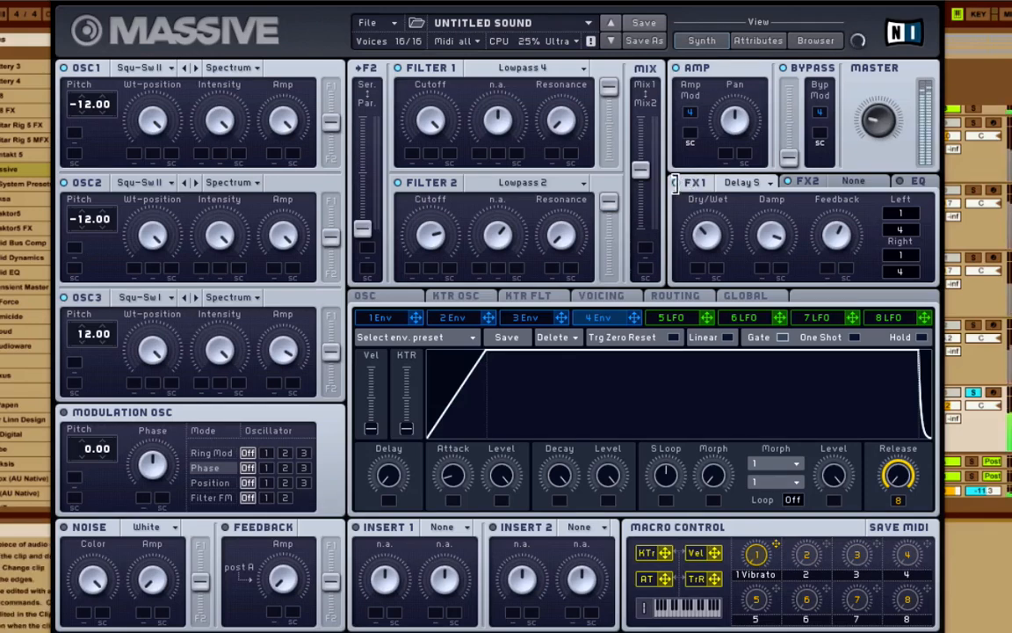
Compare the FX1 delay with the Pan Position unisono spread by switching each on and off
{"action": "left_click", "coordinate": [673, 182]}
{"action": "left_click", "coordinate": [676, 181]}
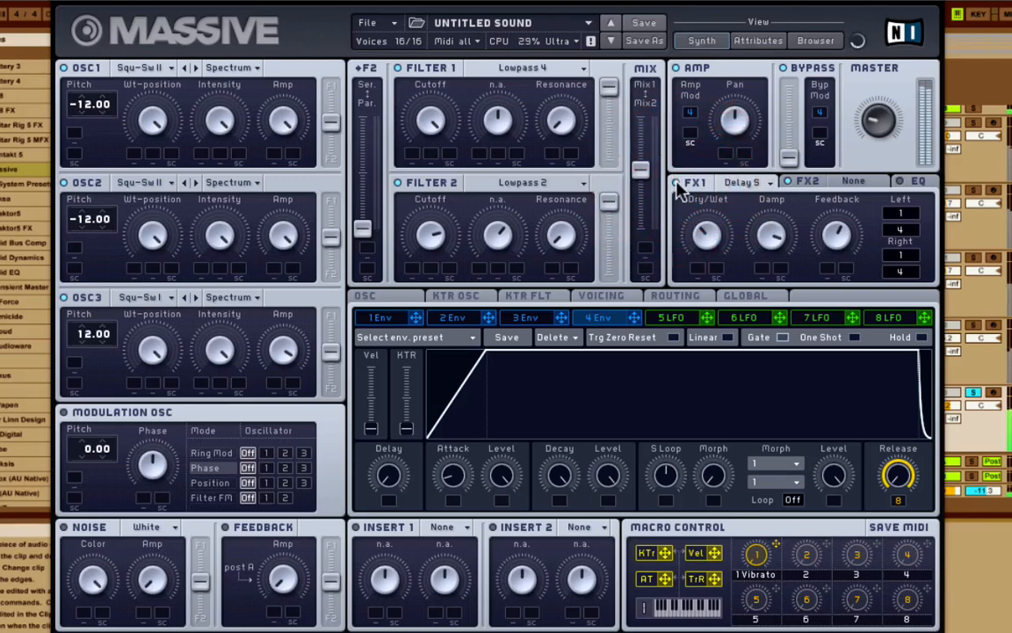
{"action": "left_click", "coordinate": [676, 182]}
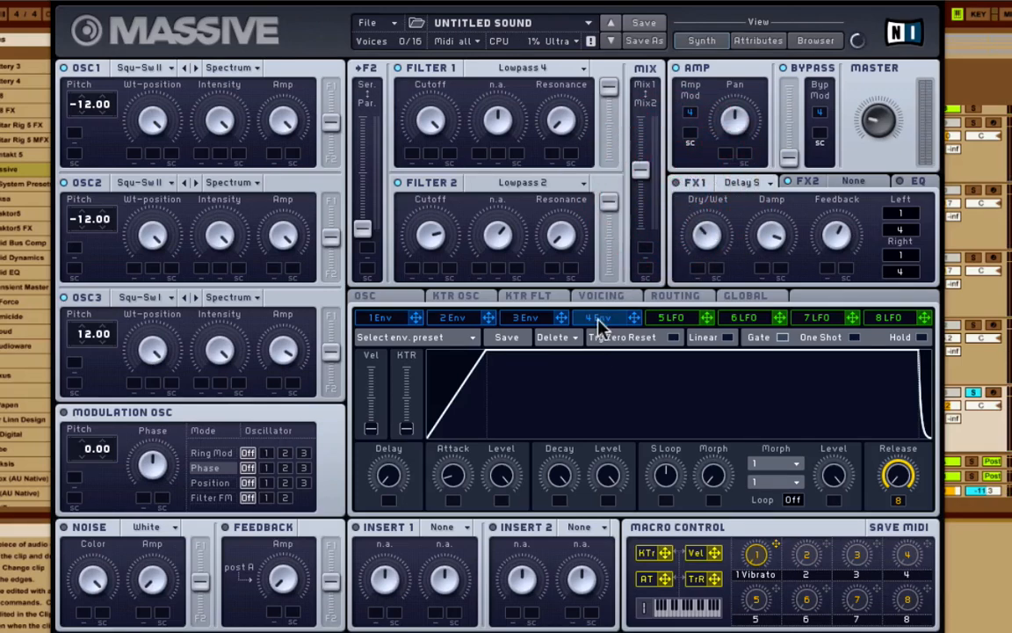
{"action": "left_click", "coordinate": [598, 296]}
{"action": "left_click", "coordinate": [476, 487]}
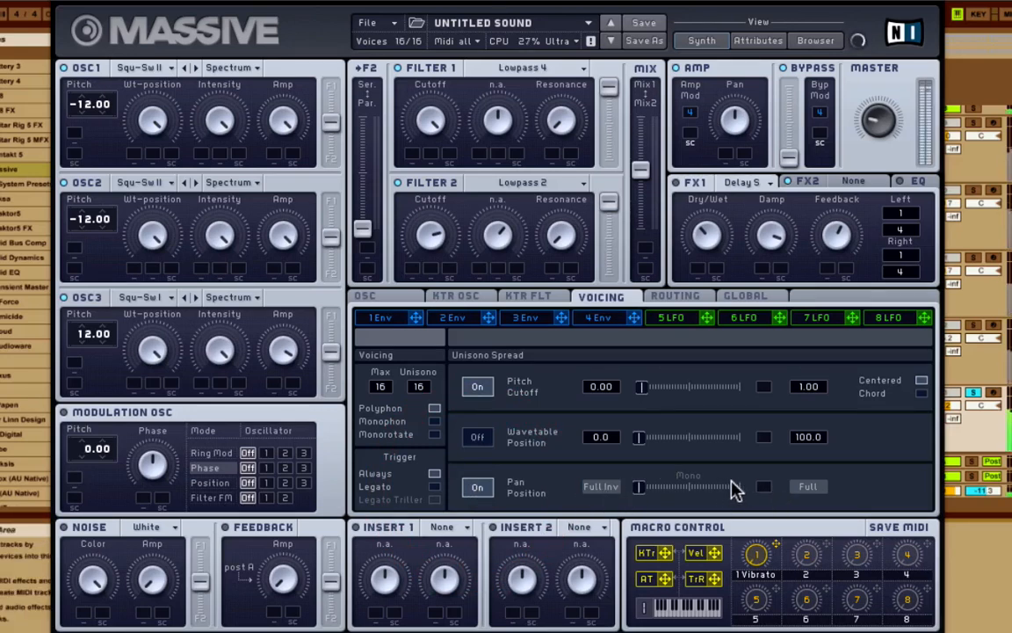
{"action": "left_click", "coordinate": [674, 182]}
{"action": "left_click", "coordinate": [480, 488]}
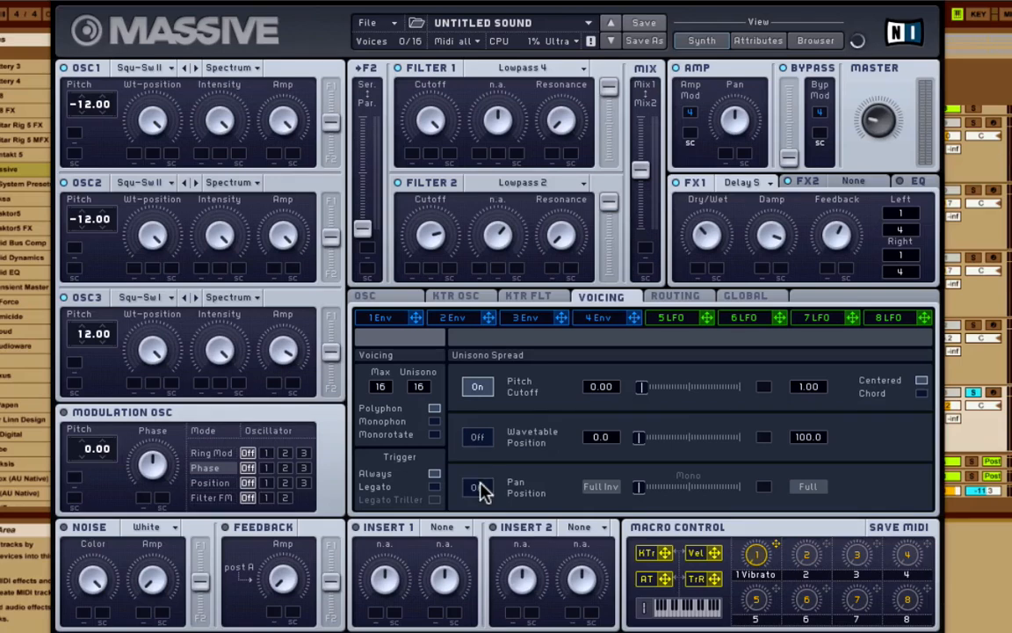
{"action": "left_click", "coordinate": [679, 181]}
{"action": "left_click", "coordinate": [475, 491]}
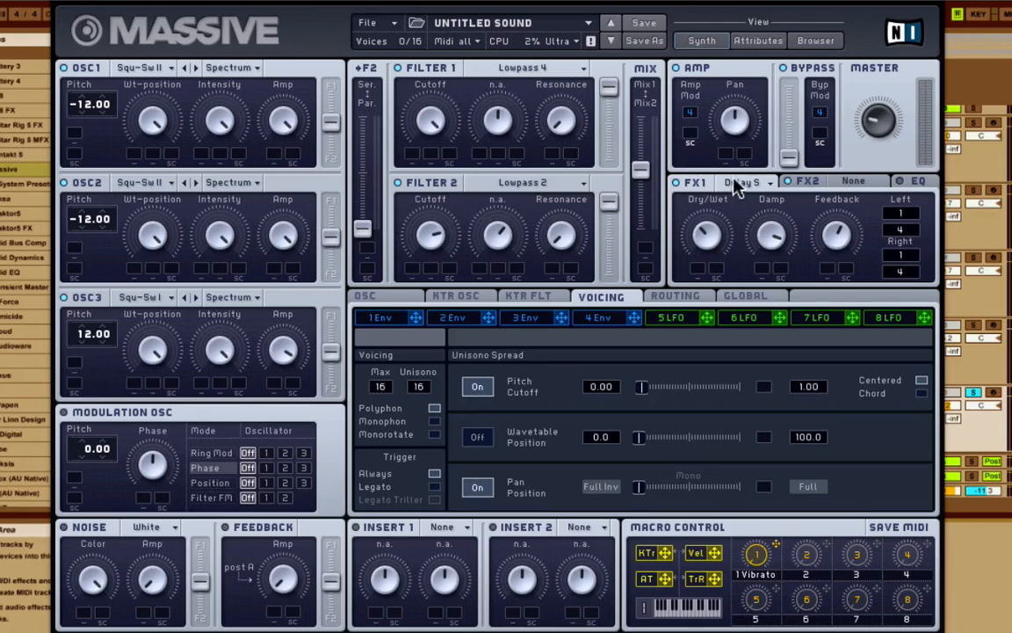
{"action": "left_click", "coordinate": [477, 487]}
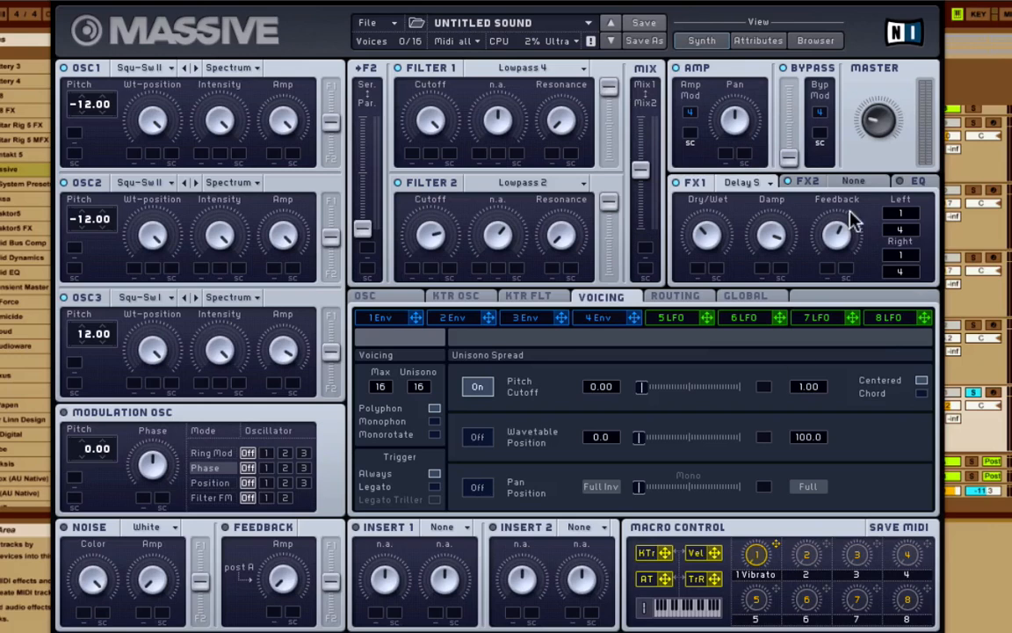
Load Reverb in FX2 with Dry/Wet at about a third, Size and Density slightly above halfway, and Color raised further
{"action": "left_click", "coordinate": [831, 182]}
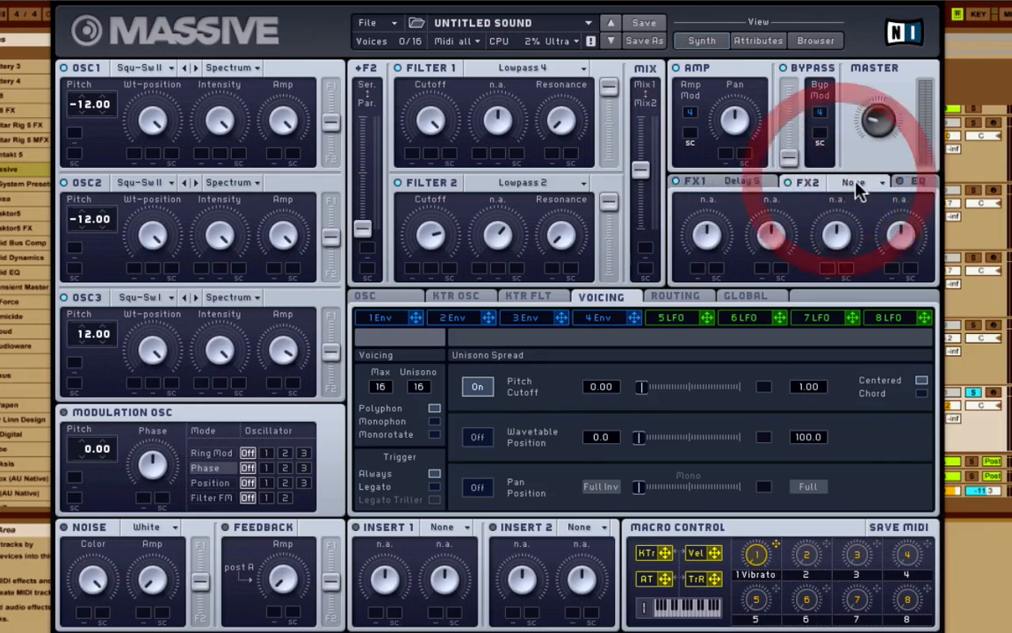
{"action": "left_click", "coordinate": [855, 183]}
{"action": "left_click", "coordinate": [848, 194]}
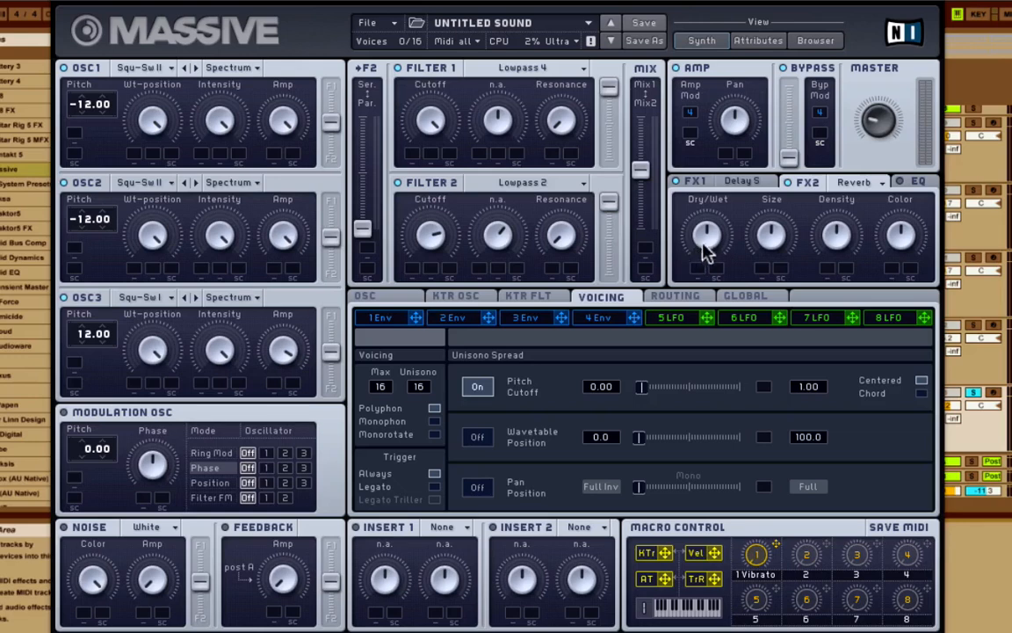
{"action": "left_click_drag", "start_coordinate": [708, 240], "coordinate": [707, 267]}
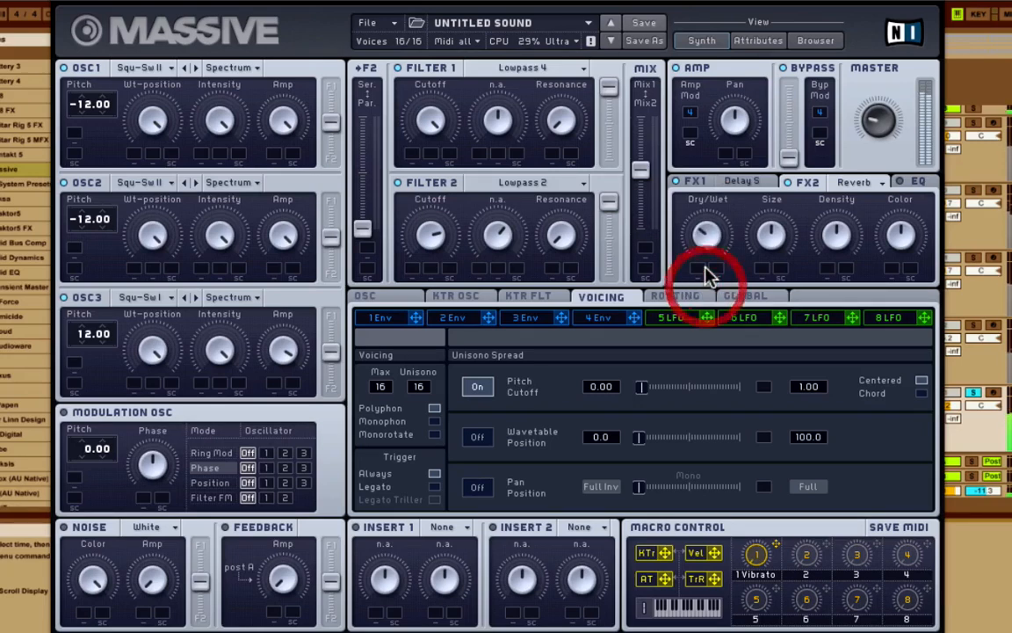
{"action": "left_click_drag", "start_coordinate": [789, 236], "coordinate": [842, 225]}
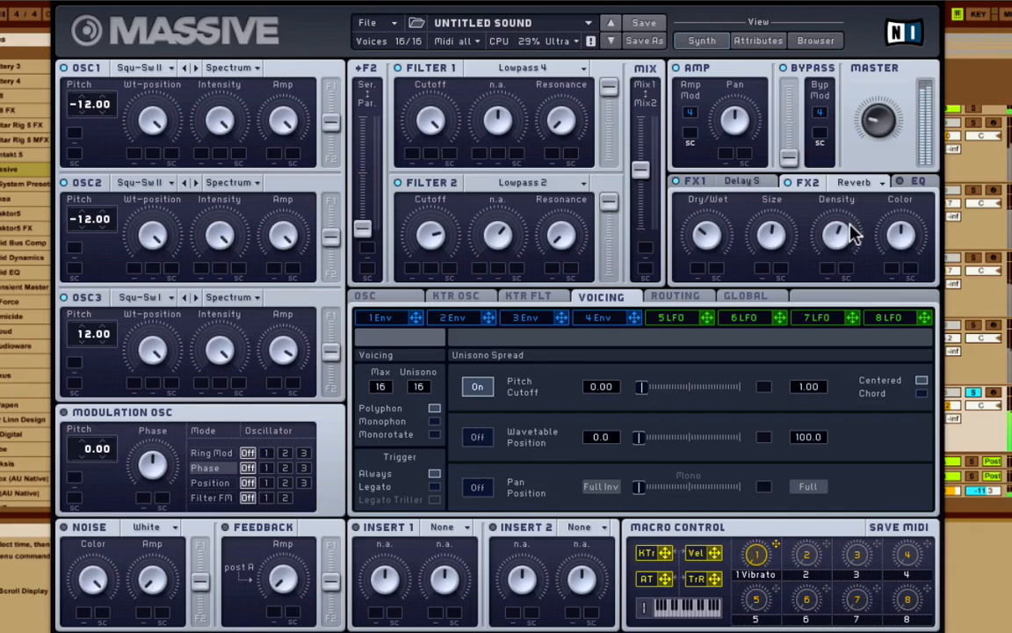
{"action": "left_click_drag", "start_coordinate": [854, 226], "coordinate": [927, 207]}
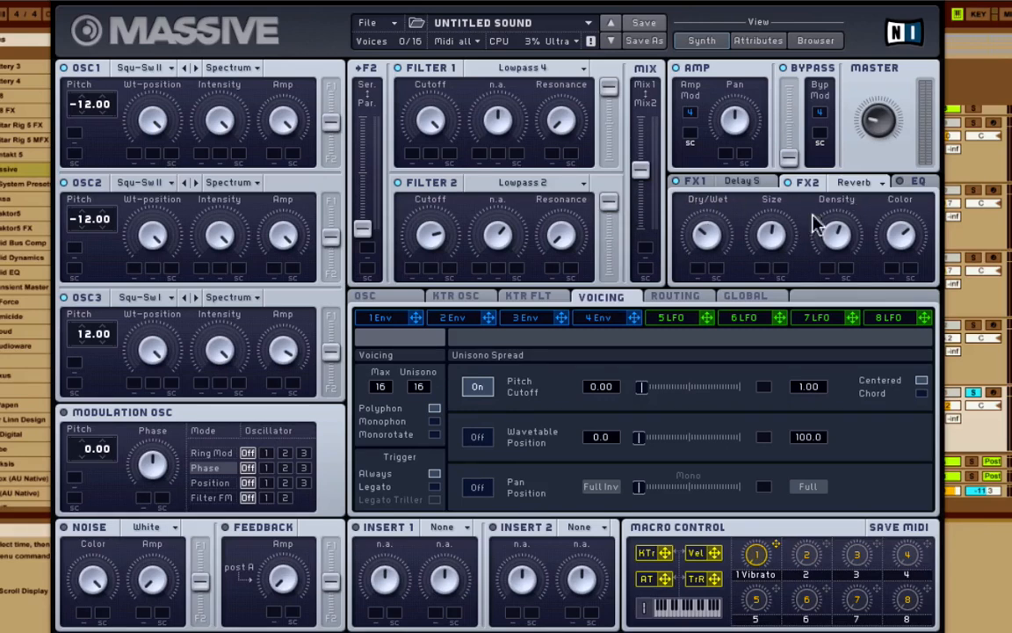
Switch on the EQ, raise Boost and Frequency above halfway and High Shelf close to maximum, and lower the Master volume slightly
{"action": "left_click", "coordinate": [912, 183]}
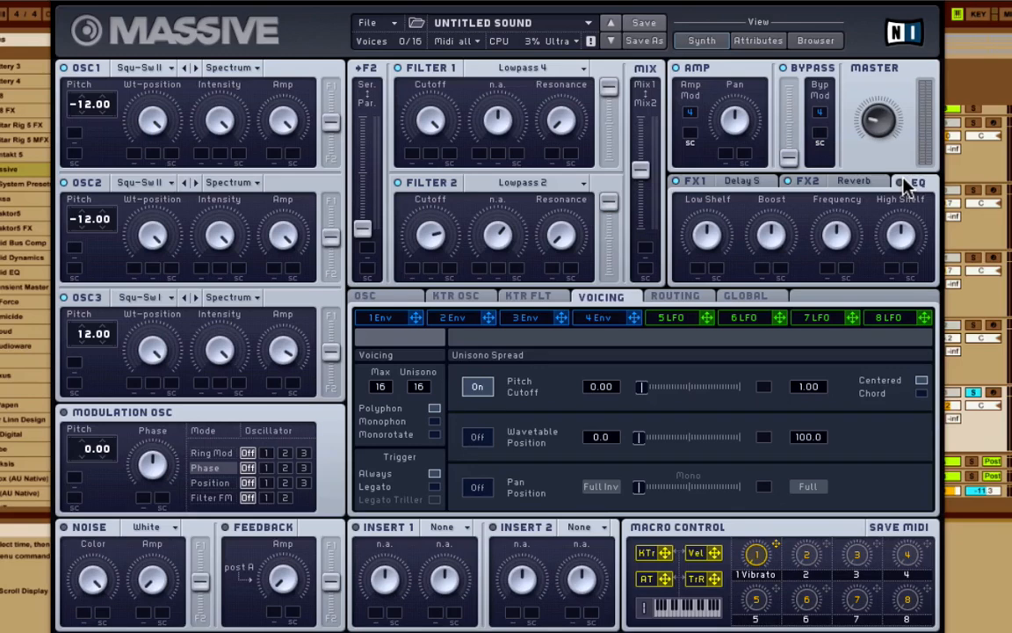
{"action": "left_click", "coordinate": [912, 184]}
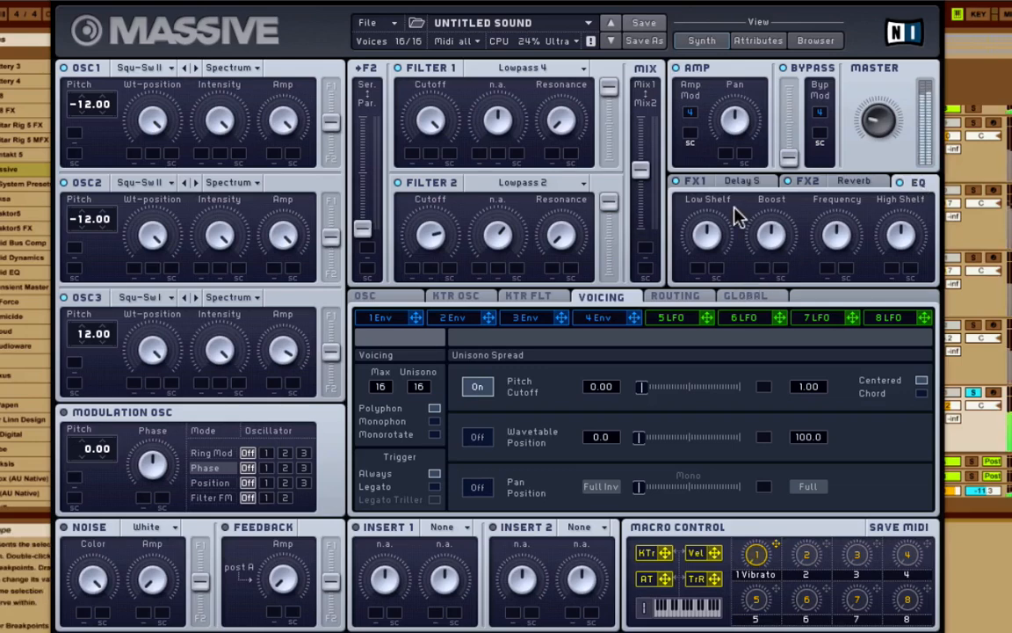
{"action": "left_click_drag", "start_coordinate": [714, 225], "coordinate": [771, 233]}
{"action": "left_click", "coordinate": [774, 232]}
{"action": "left_click_drag", "start_coordinate": [834, 249], "coordinate": [898, 167]}
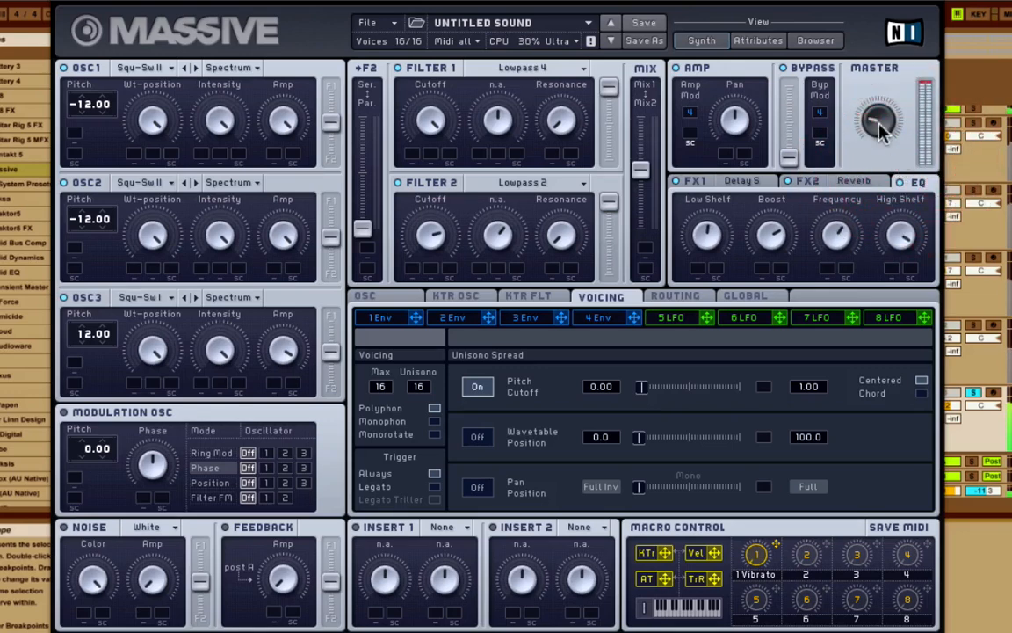
{"action": "left_click_drag", "start_coordinate": [879, 123], "coordinate": [879, 129]}
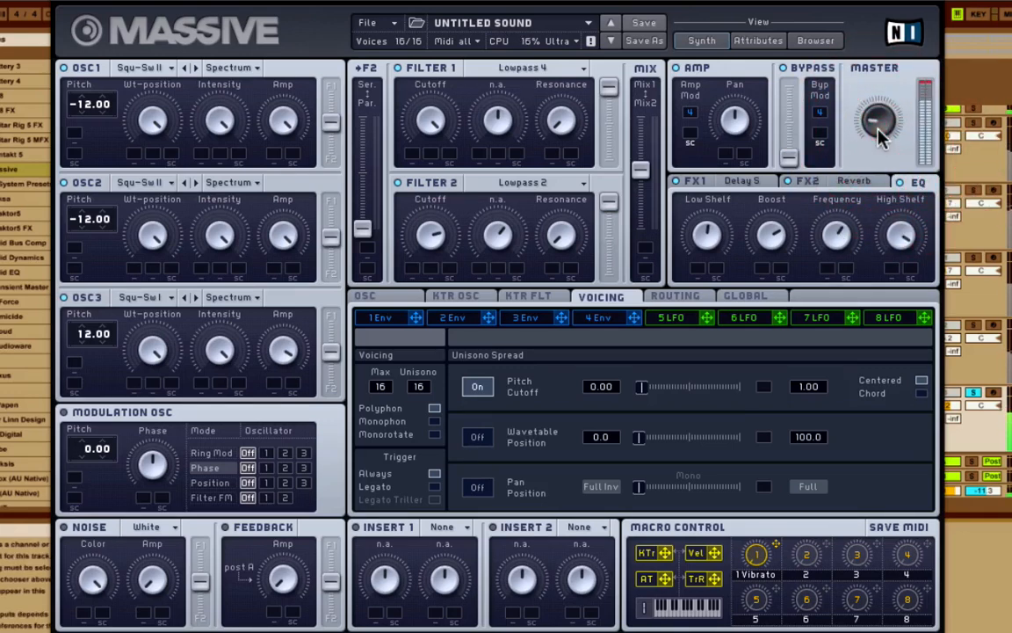
Fine-tune the EQ with Boost slightly higher and Low Shelf at its centre, comparing the sound with the EQ off and on
{"action": "left_click", "coordinate": [899, 183]}
{"action": "left_click", "coordinate": [835, 238]}
{"action": "left_click", "coordinate": [898, 235]}
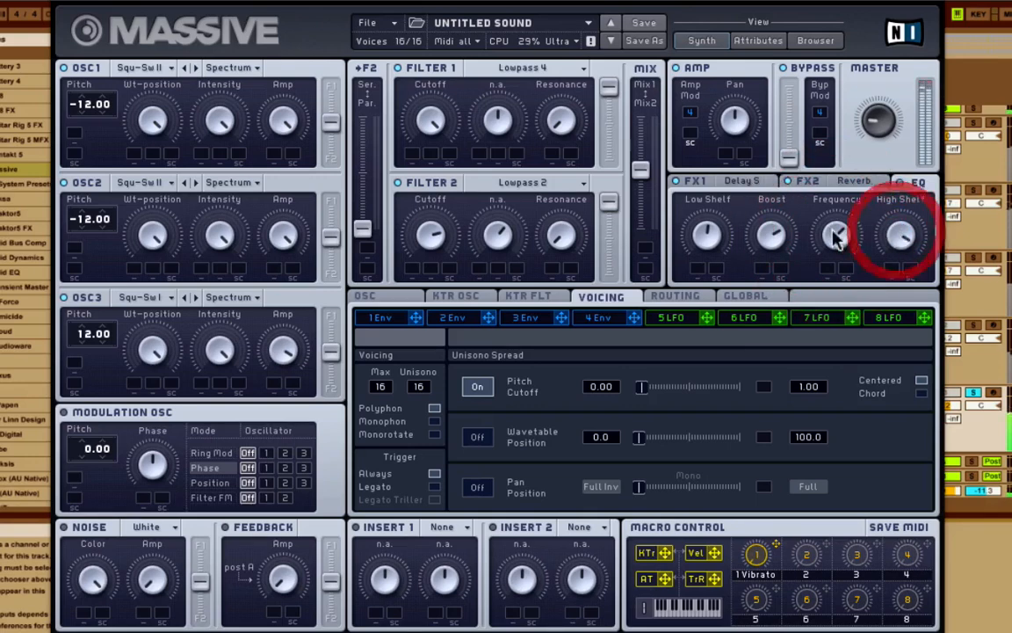
{"action": "left_click", "coordinate": [772, 233]}
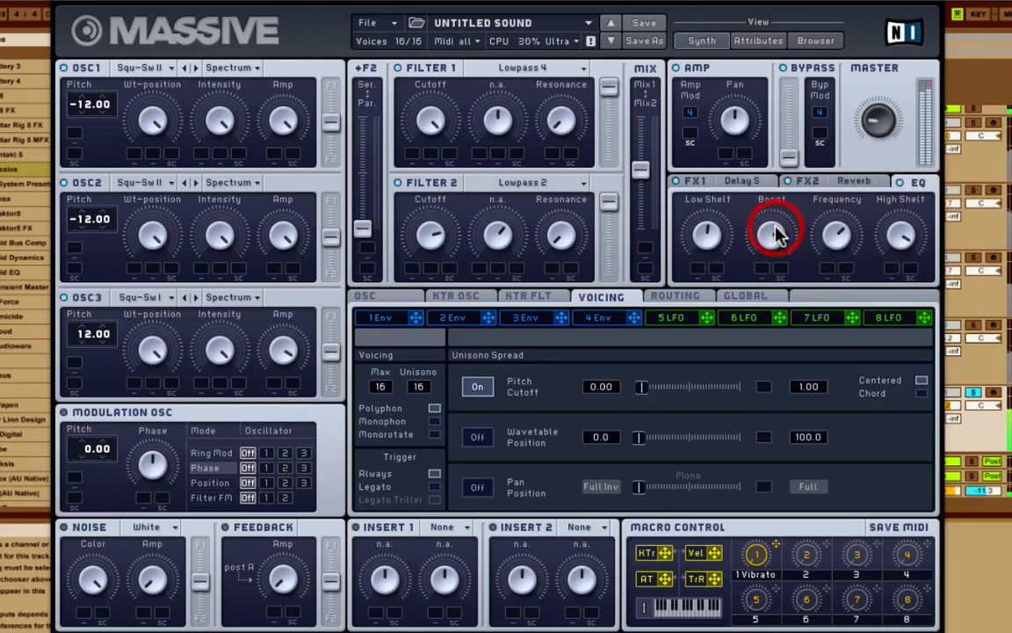
{"action": "left_click", "coordinate": [705, 236]}
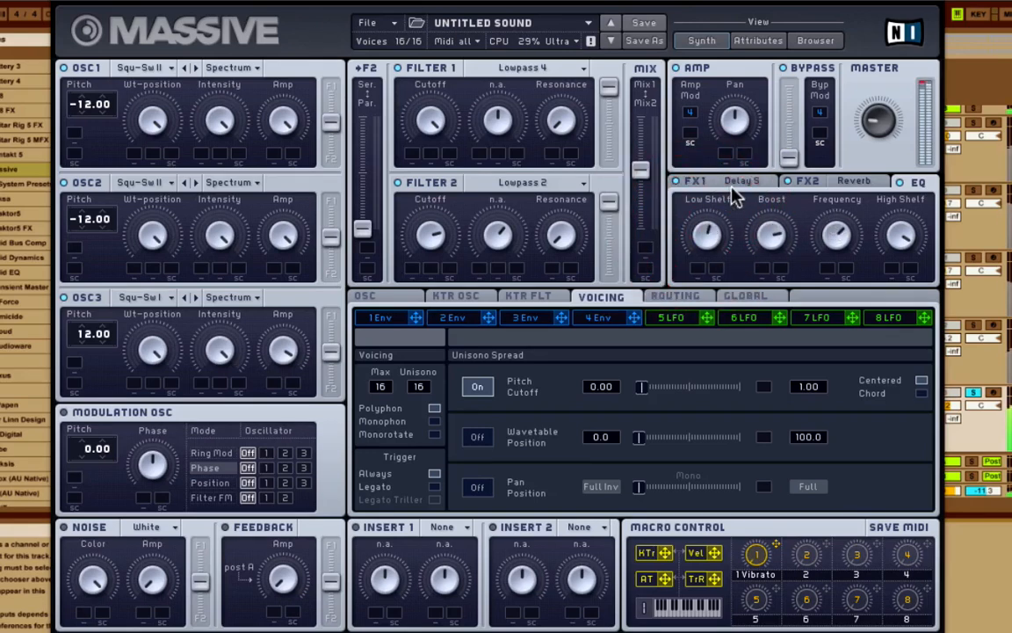
{"action": "left_click", "coordinate": [709, 235]}
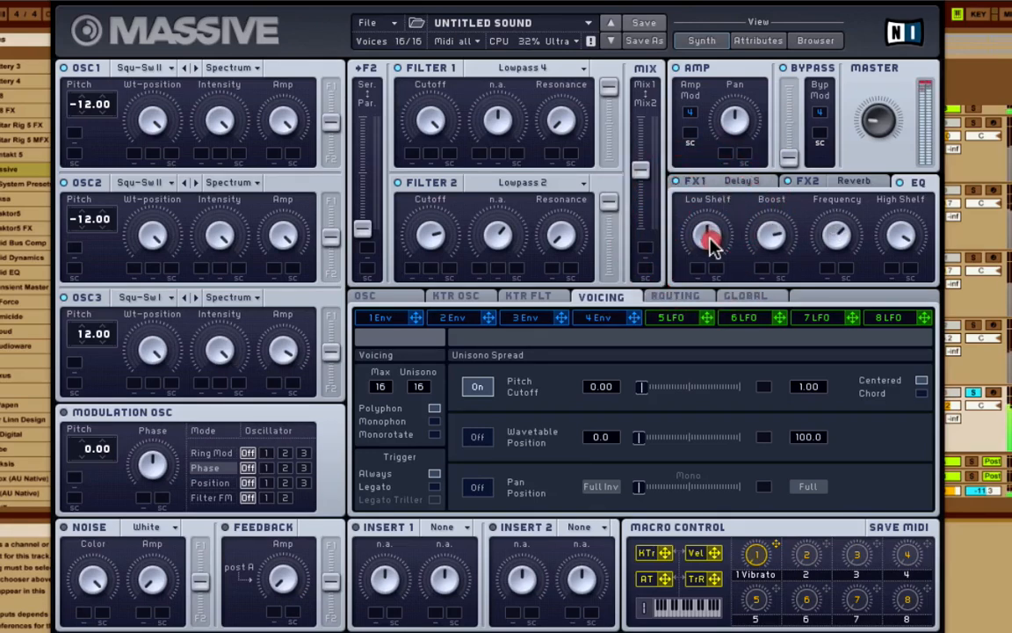
{"action": "left_click", "coordinate": [712, 244]}
Compare the dry sound with the processed one by switching FX1, FX2 and the EQ off and back on
{"action": "left_click", "coordinate": [679, 181]}
{"action": "left_click", "coordinate": [789, 182]}
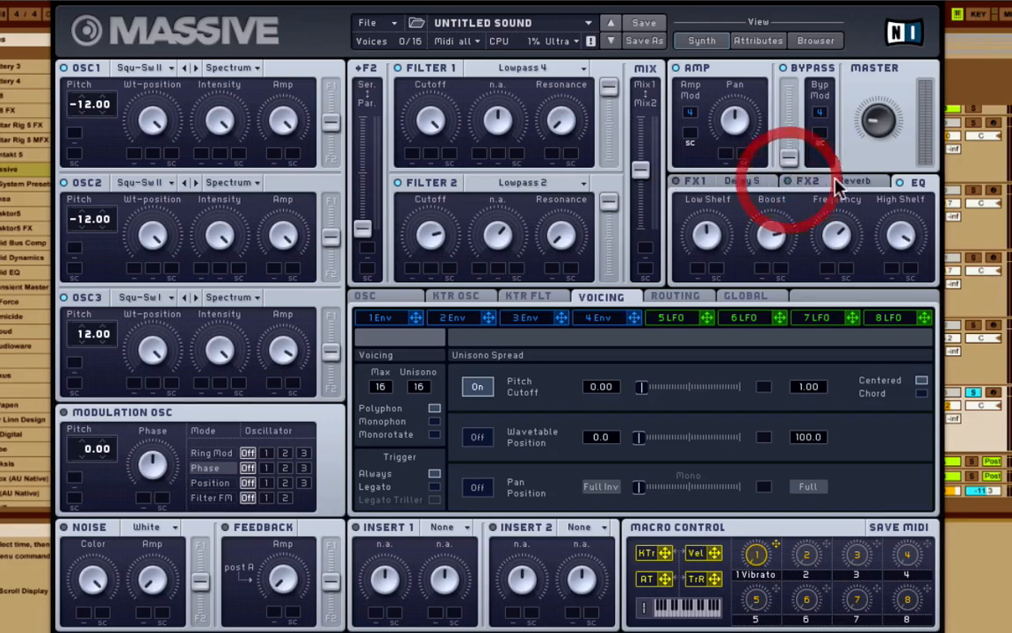
{"action": "left_click", "coordinate": [898, 182]}
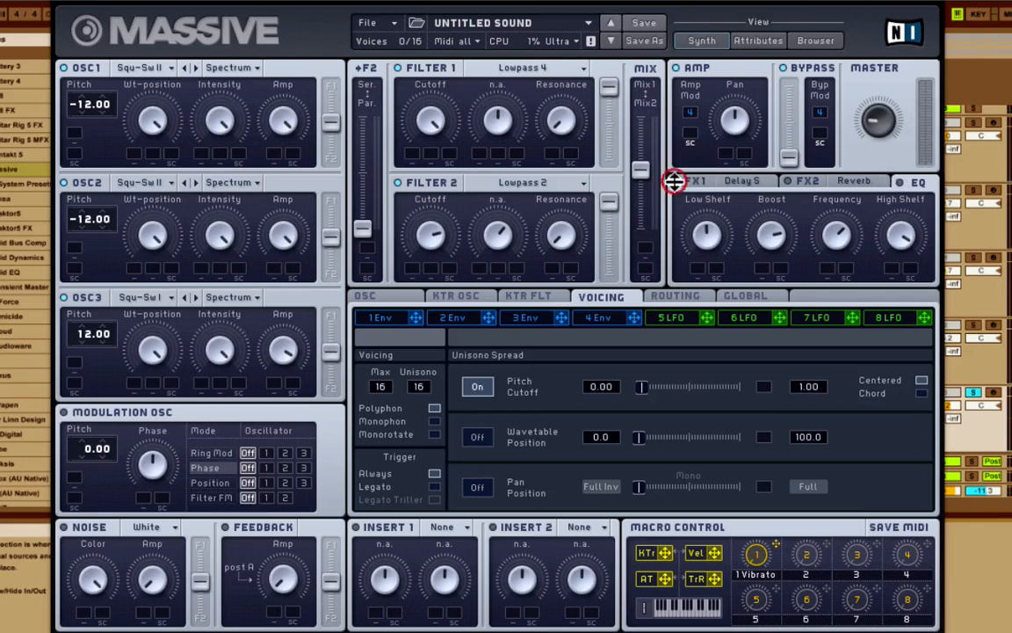
{"action": "left_click", "coordinate": [792, 182]}
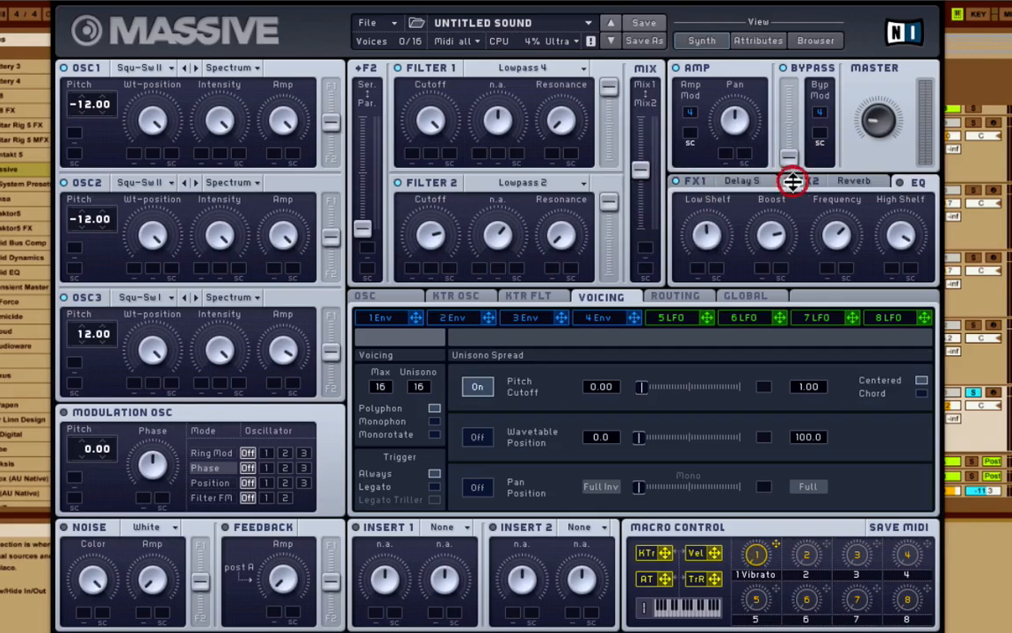
{"action": "left_click", "coordinate": [903, 182]}
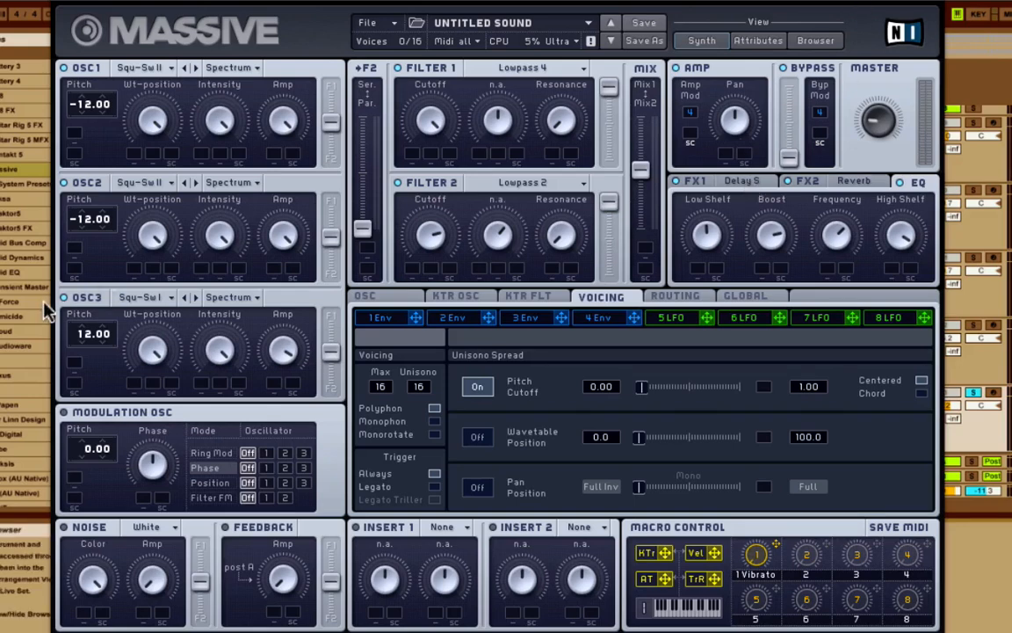
Enable the modulation oscillator at pitch -12.00 and apply both Ring Mod and Phase to oscillator 1 with their amounts raised to about maximum
{"action": "left_click", "coordinate": [195, 297]}
{"action": "left_click", "coordinate": [184, 298]}
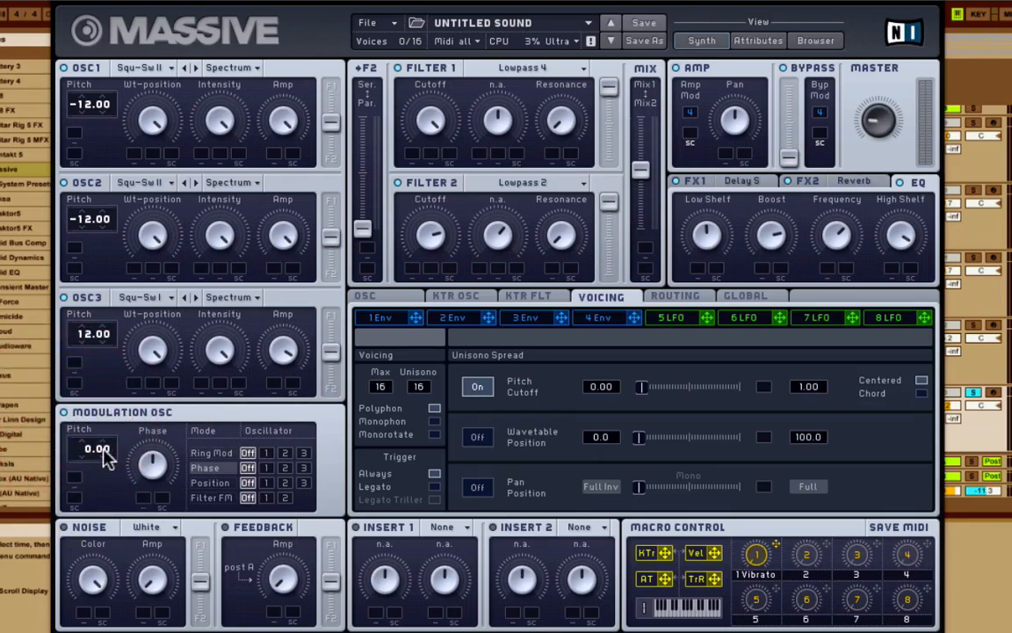
{"action": "left_click", "coordinate": [265, 452]}
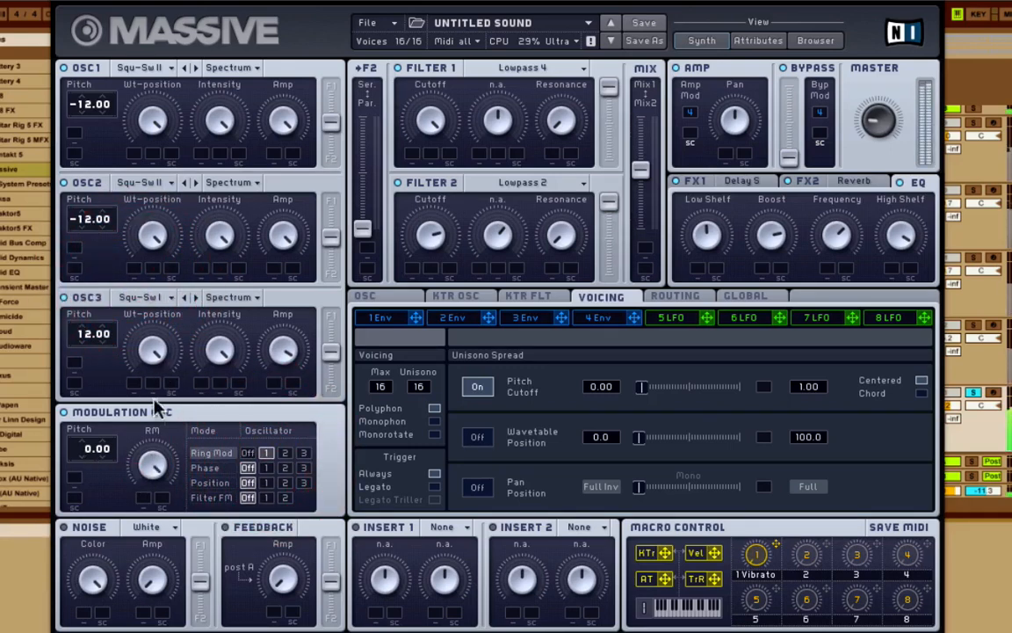
{"action": "left_click_drag", "start_coordinate": [149, 451], "coordinate": [161, 569]}
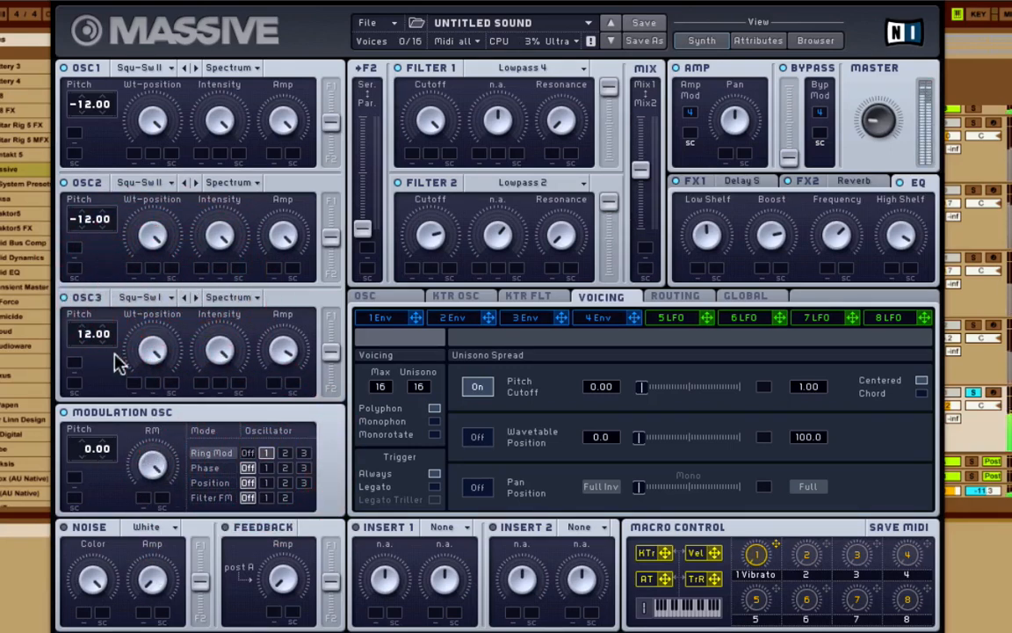
{"action": "left_click_drag", "start_coordinate": [88, 448], "coordinate": [85, 456]}
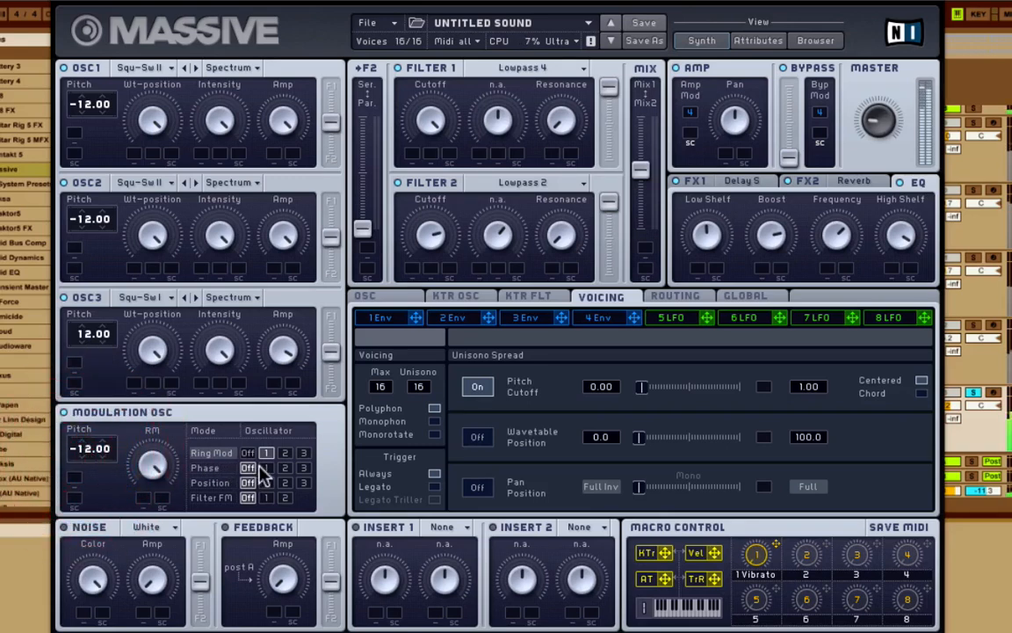
{"action": "left_click_drag", "start_coordinate": [163, 460], "coordinate": [166, 507]}
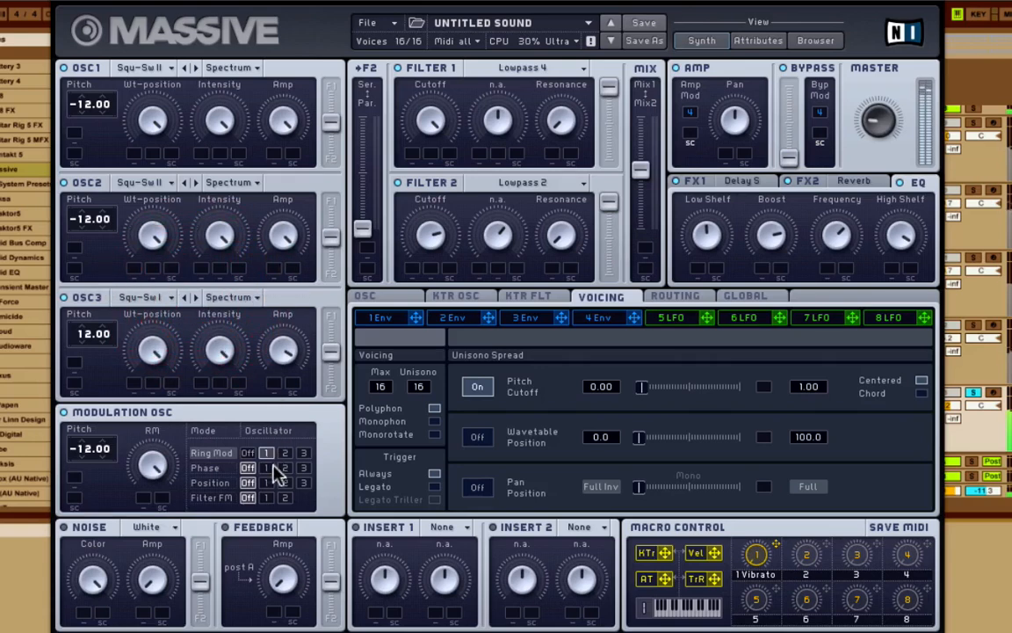
{"action": "left_click", "coordinate": [215, 468]}
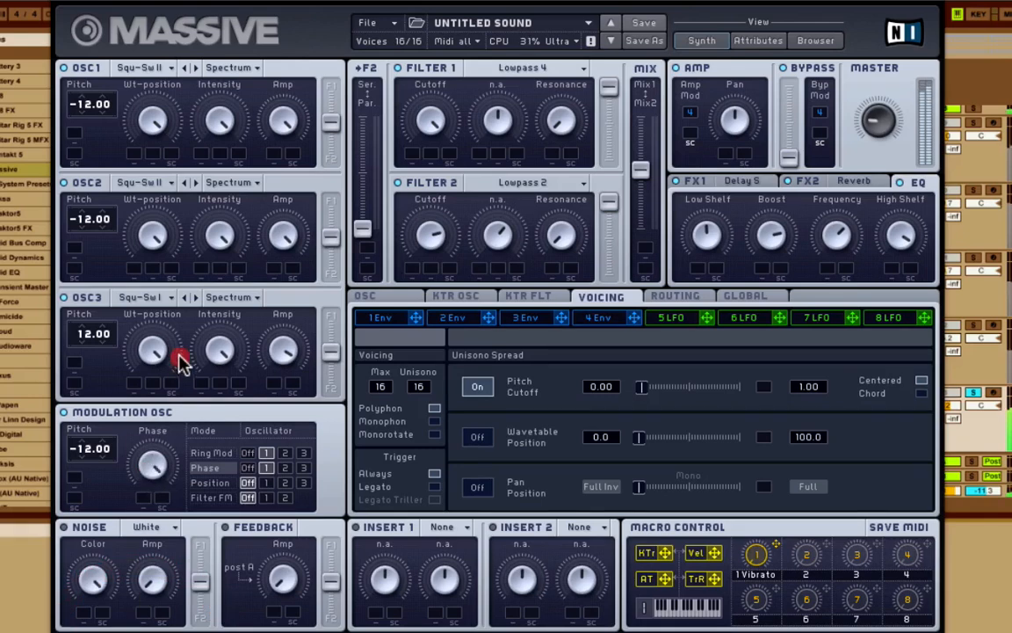
{"action": "left_click_drag", "start_coordinate": [153, 444], "coordinate": [154, 492]}
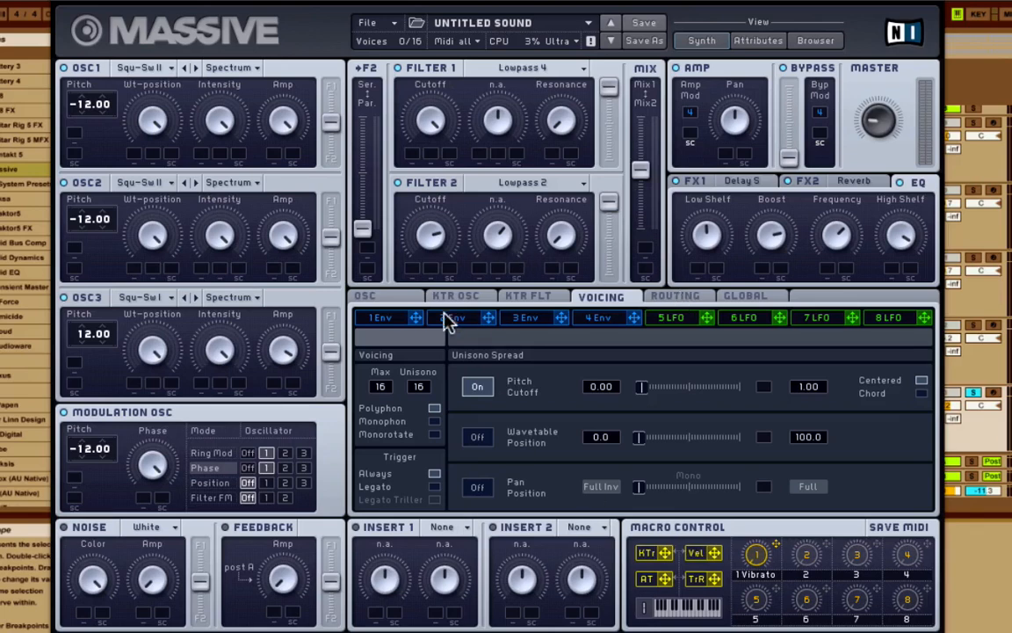
Close the Massive window and audition the 32 Sylenth1 track in solo, returning the solo to 33 Massive
{"action": "left_click", "coordinate": [369, 299]}
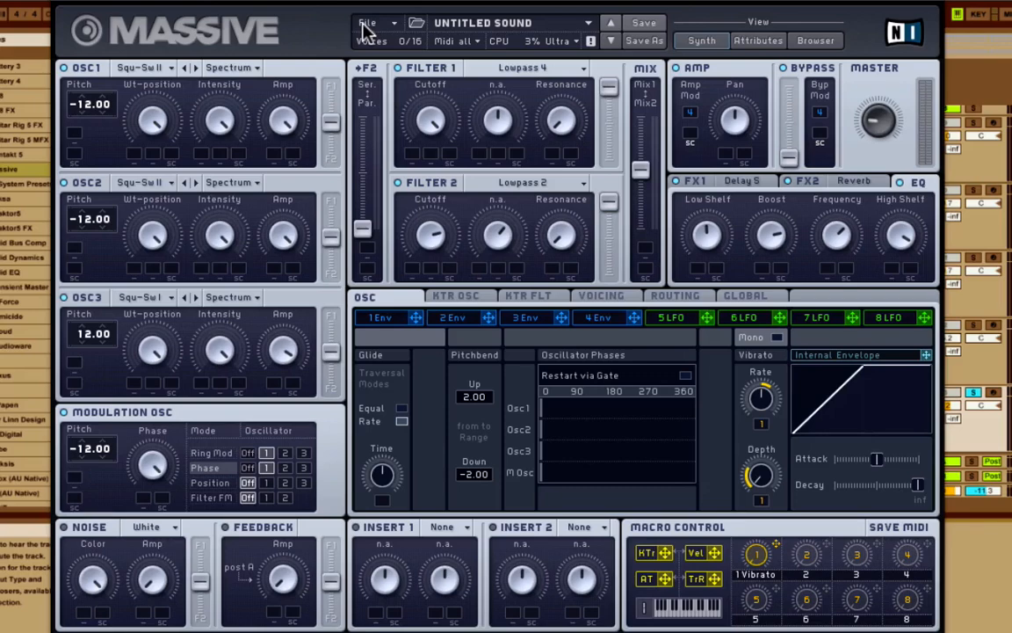
{"action": "left_click", "coordinate": [56, 3]}
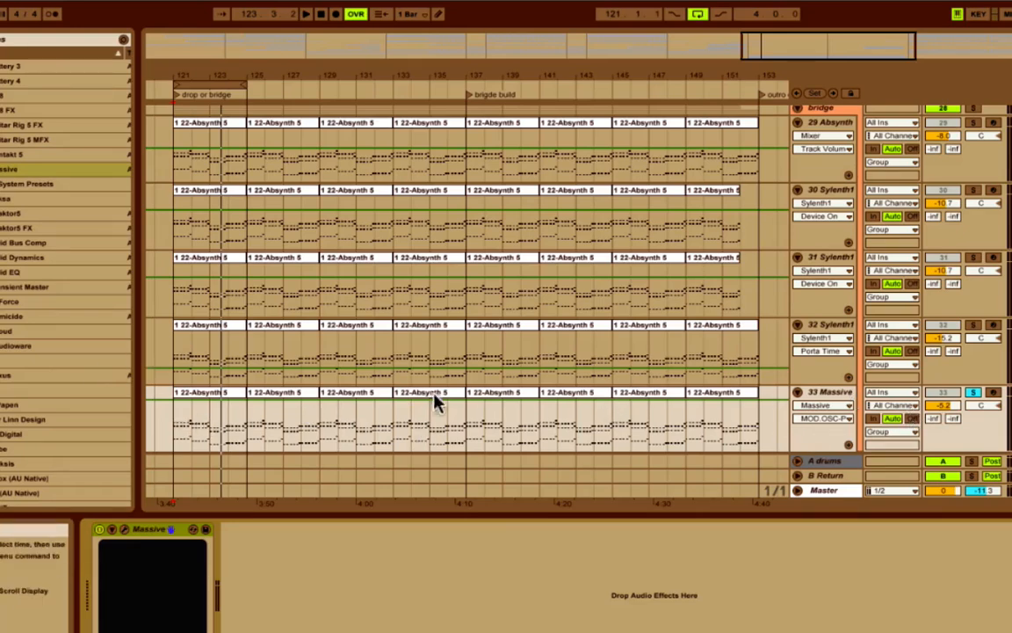
{"action": "left_click", "coordinate": [842, 328]}
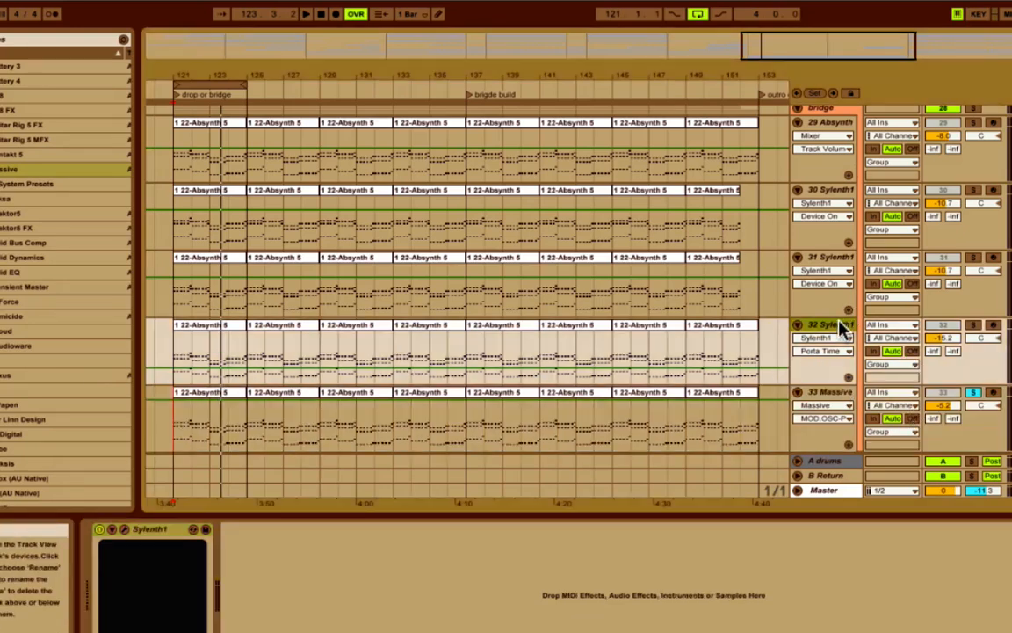
{"action": "left_click", "coordinate": [972, 327]}
{"action": "key", "text": "space"}
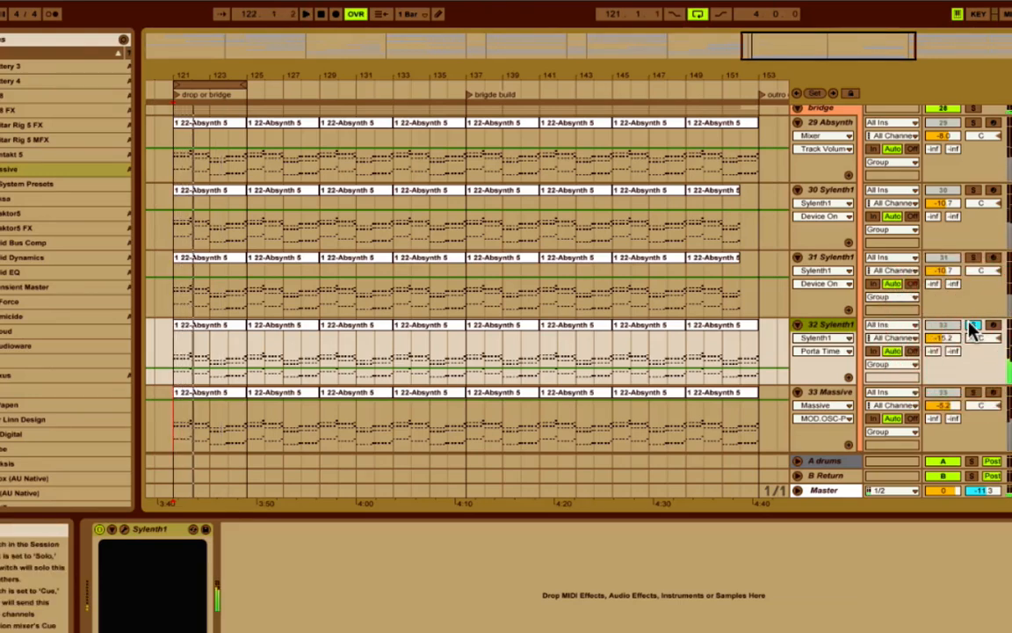
{"action": "left_click", "coordinate": [972, 392]}
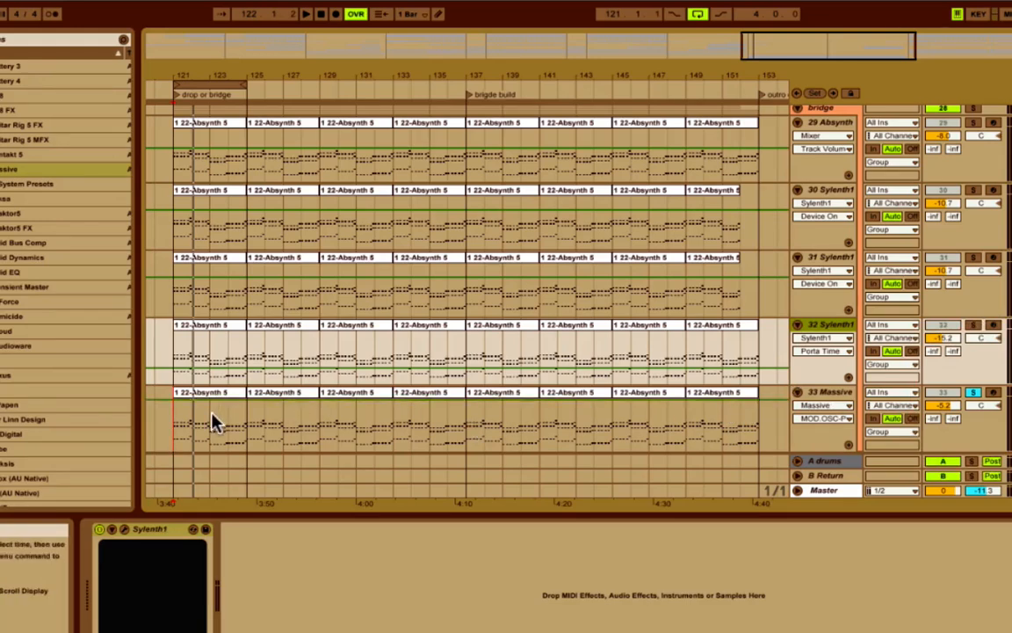
View the Sylenth1 settings of track 32, close its window and select the 33 Massive track
{"action": "left_click", "coordinate": [112, 529]}
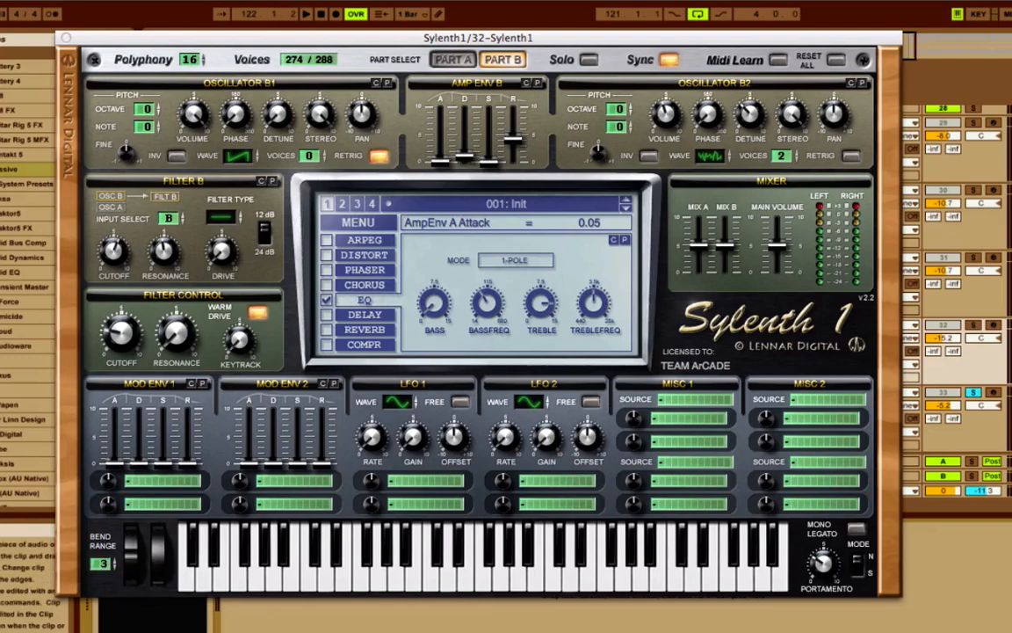
{"action": "left_click", "coordinate": [65, 37]}
{"action": "left_click", "coordinate": [826, 395]}
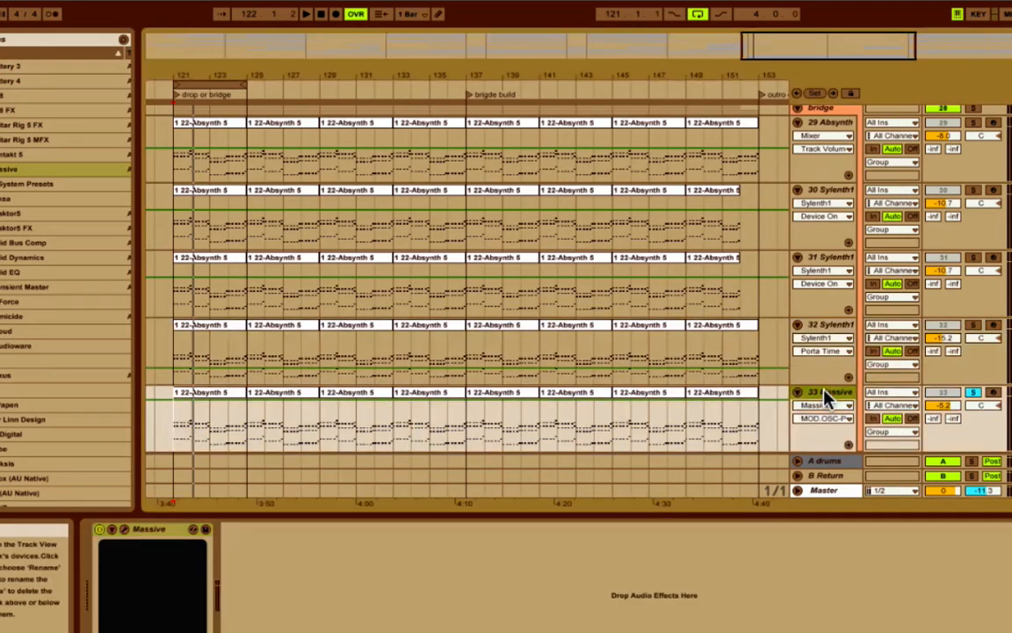